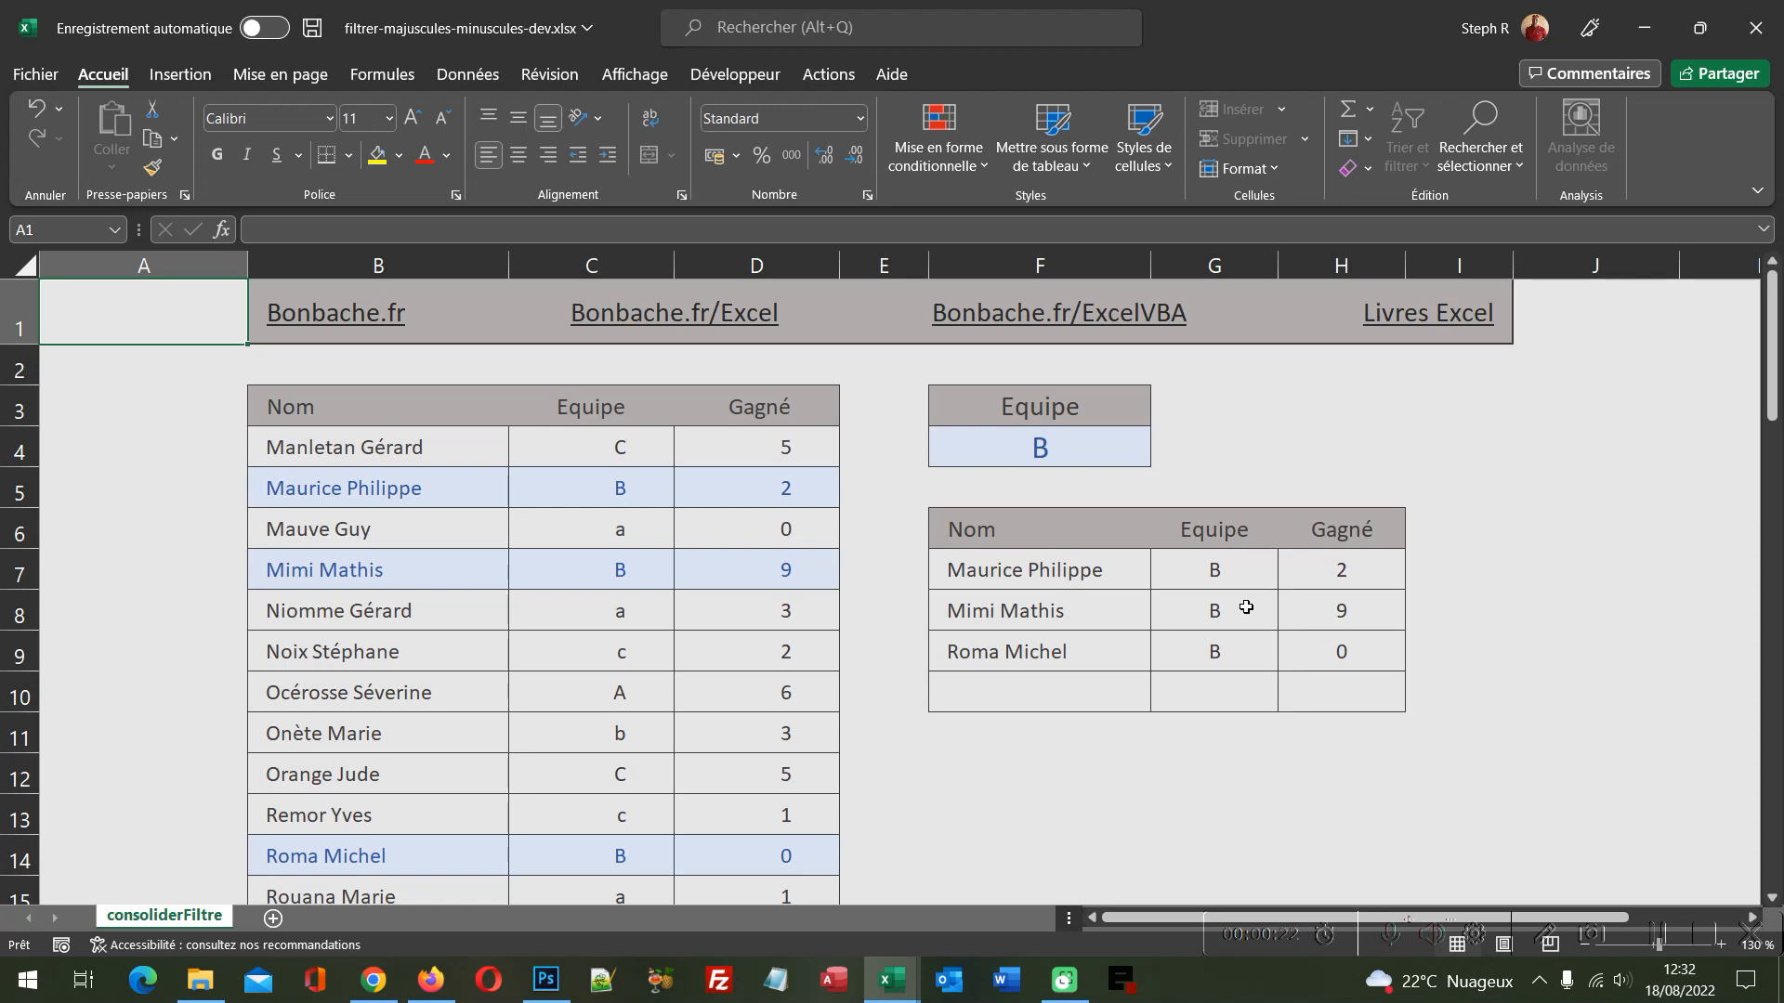
Set the Equipe criterion in F4 to lowercase b and close the filtrer-majuscules-minuscules-dev.xlsx workbook
click(1043, 452)
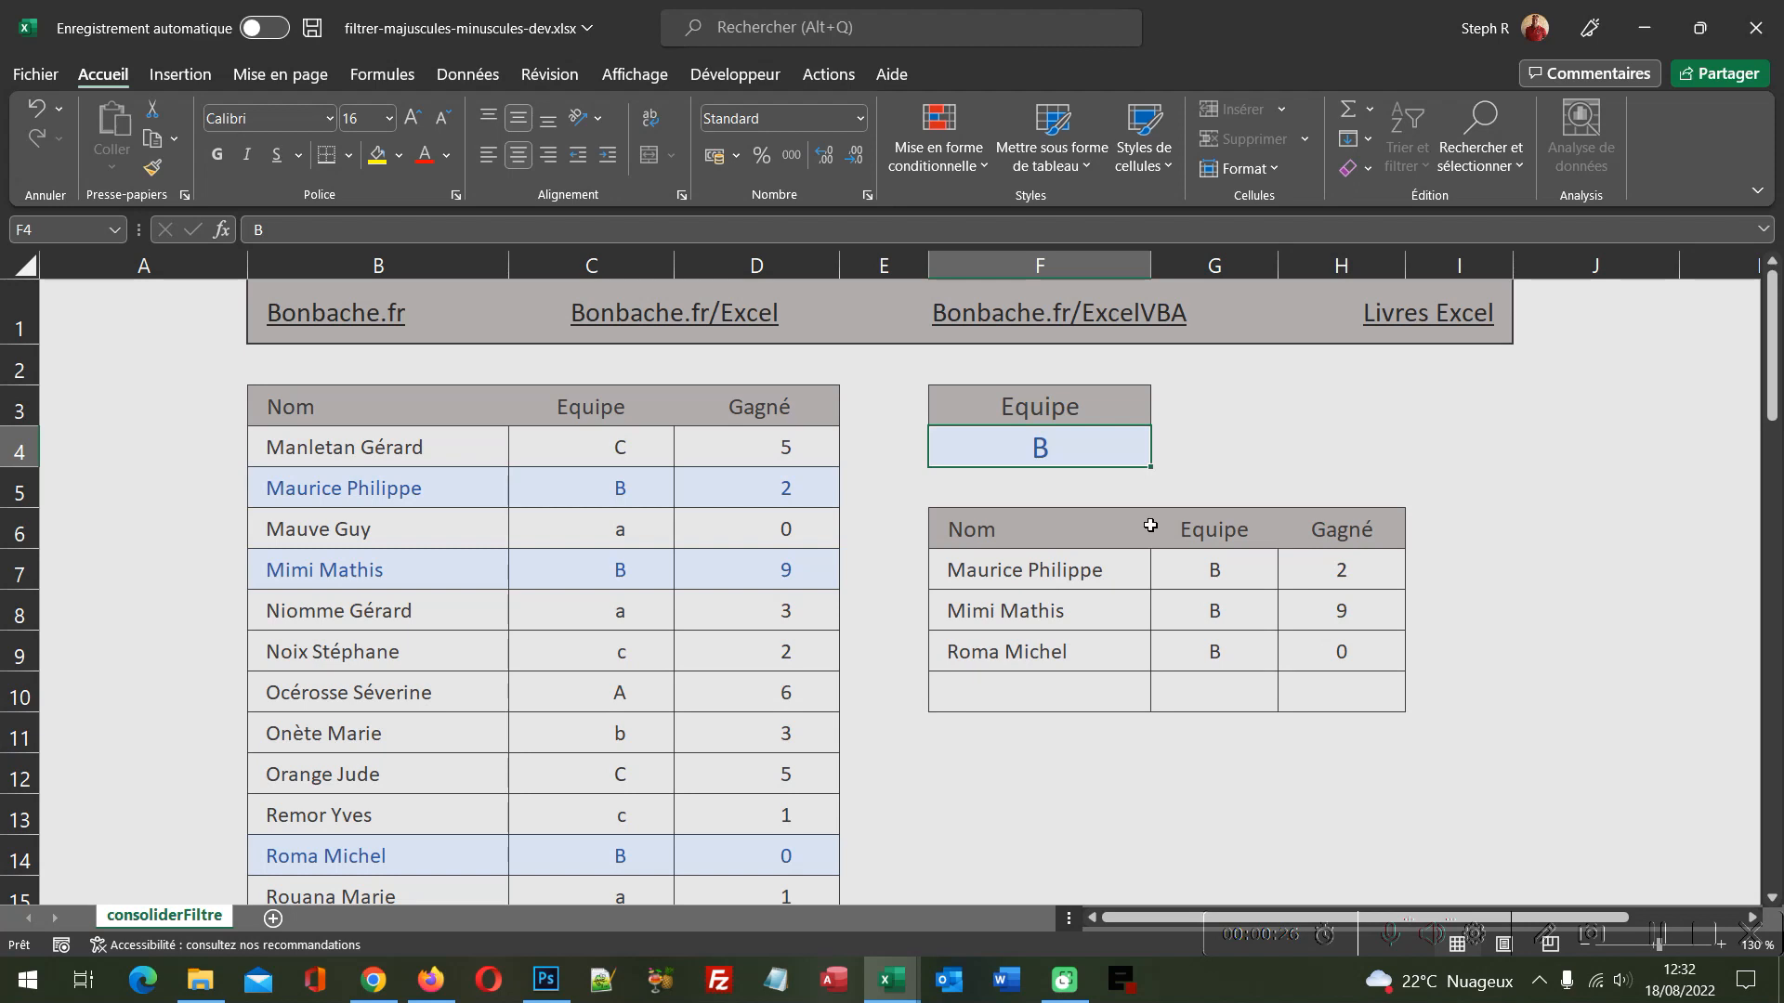
text(b)
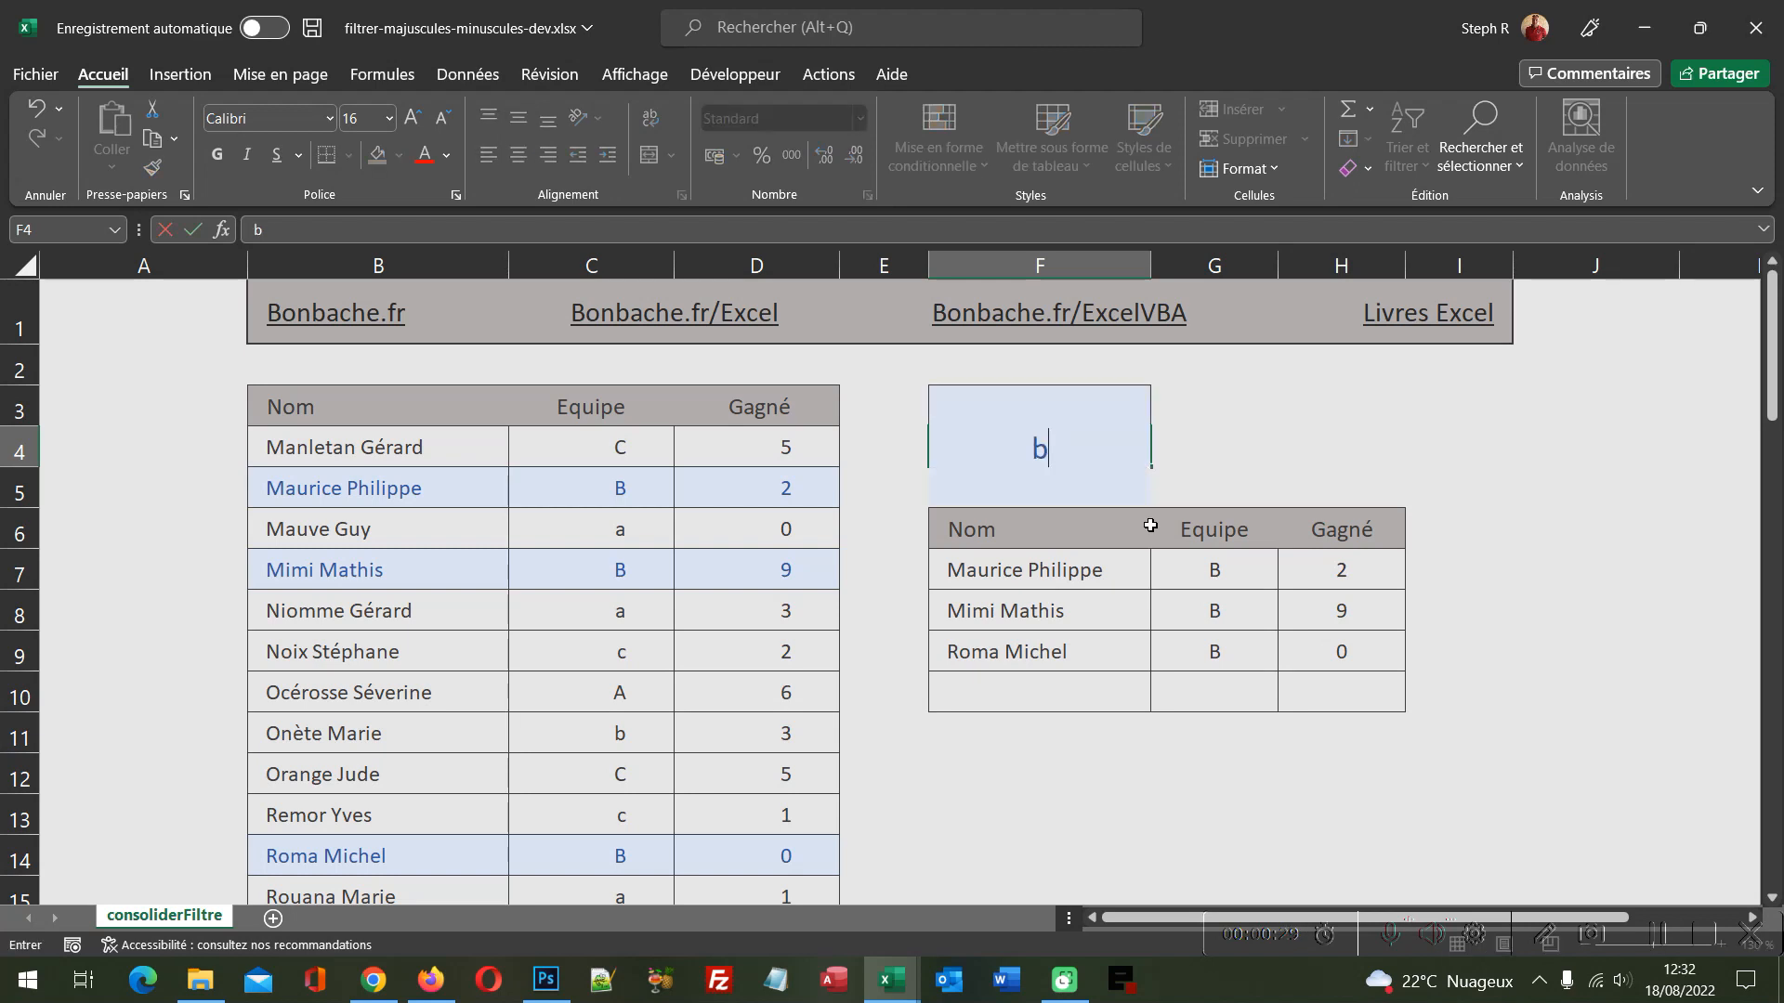
key(Return)
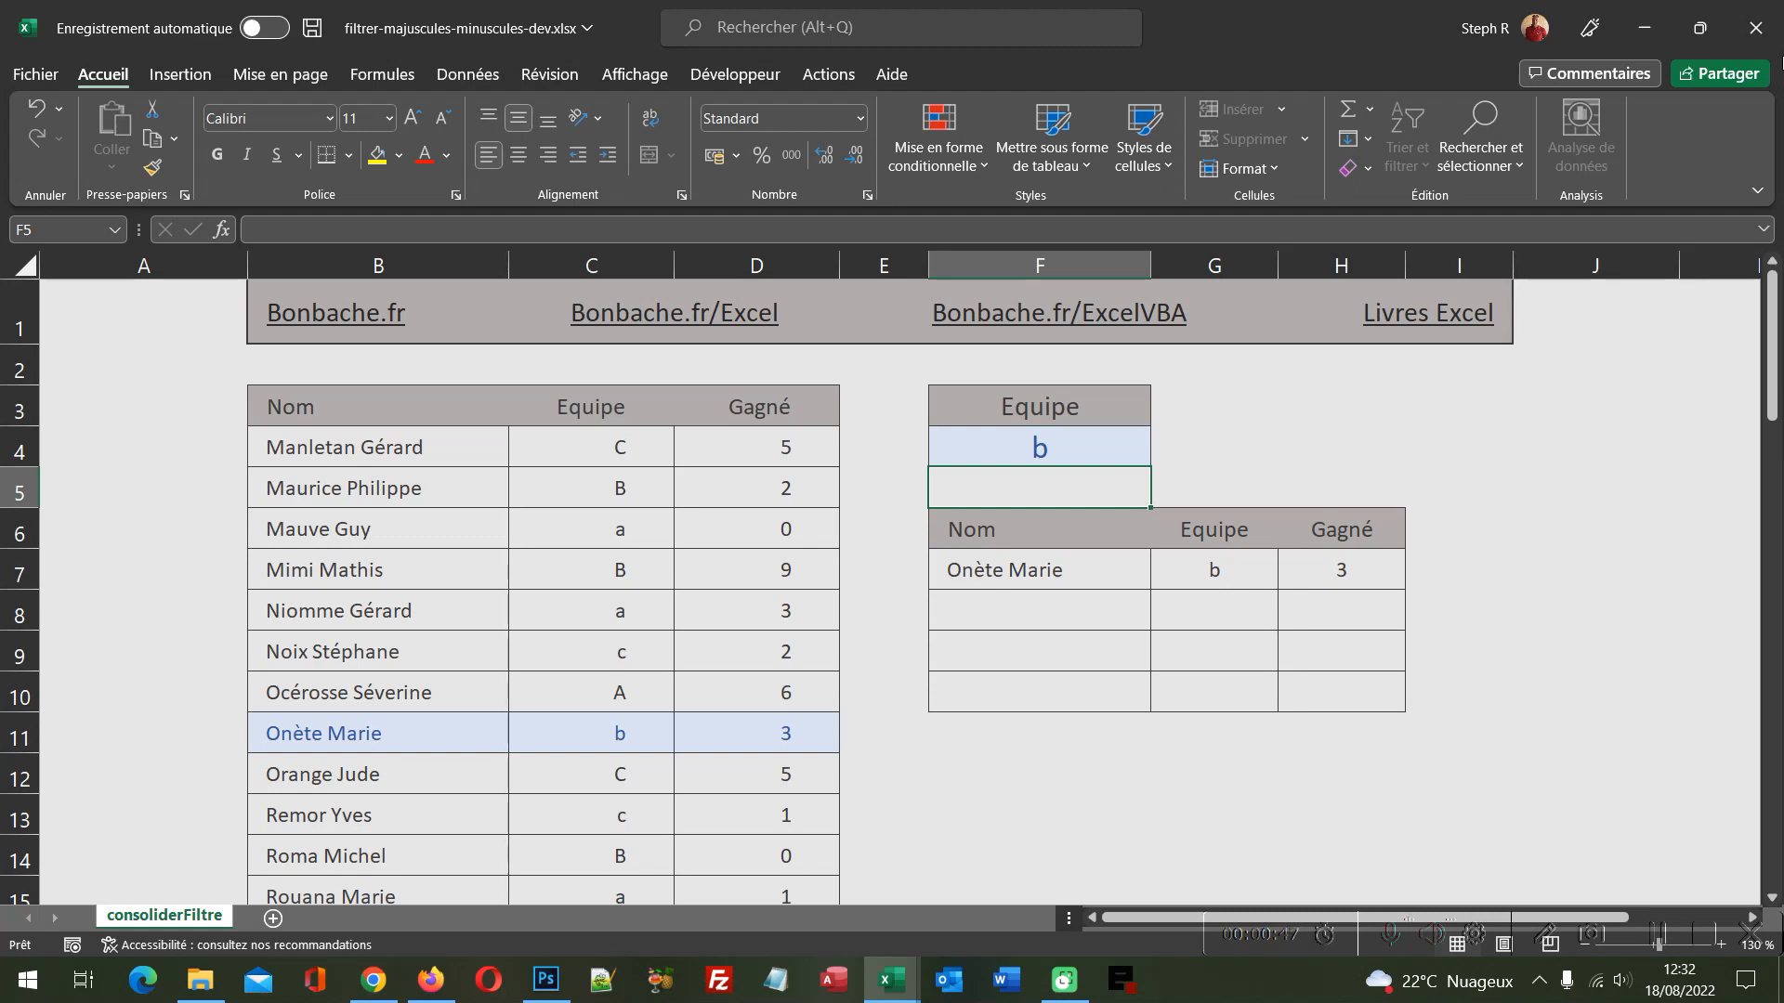
click(1755, 28)
click(891, 523)
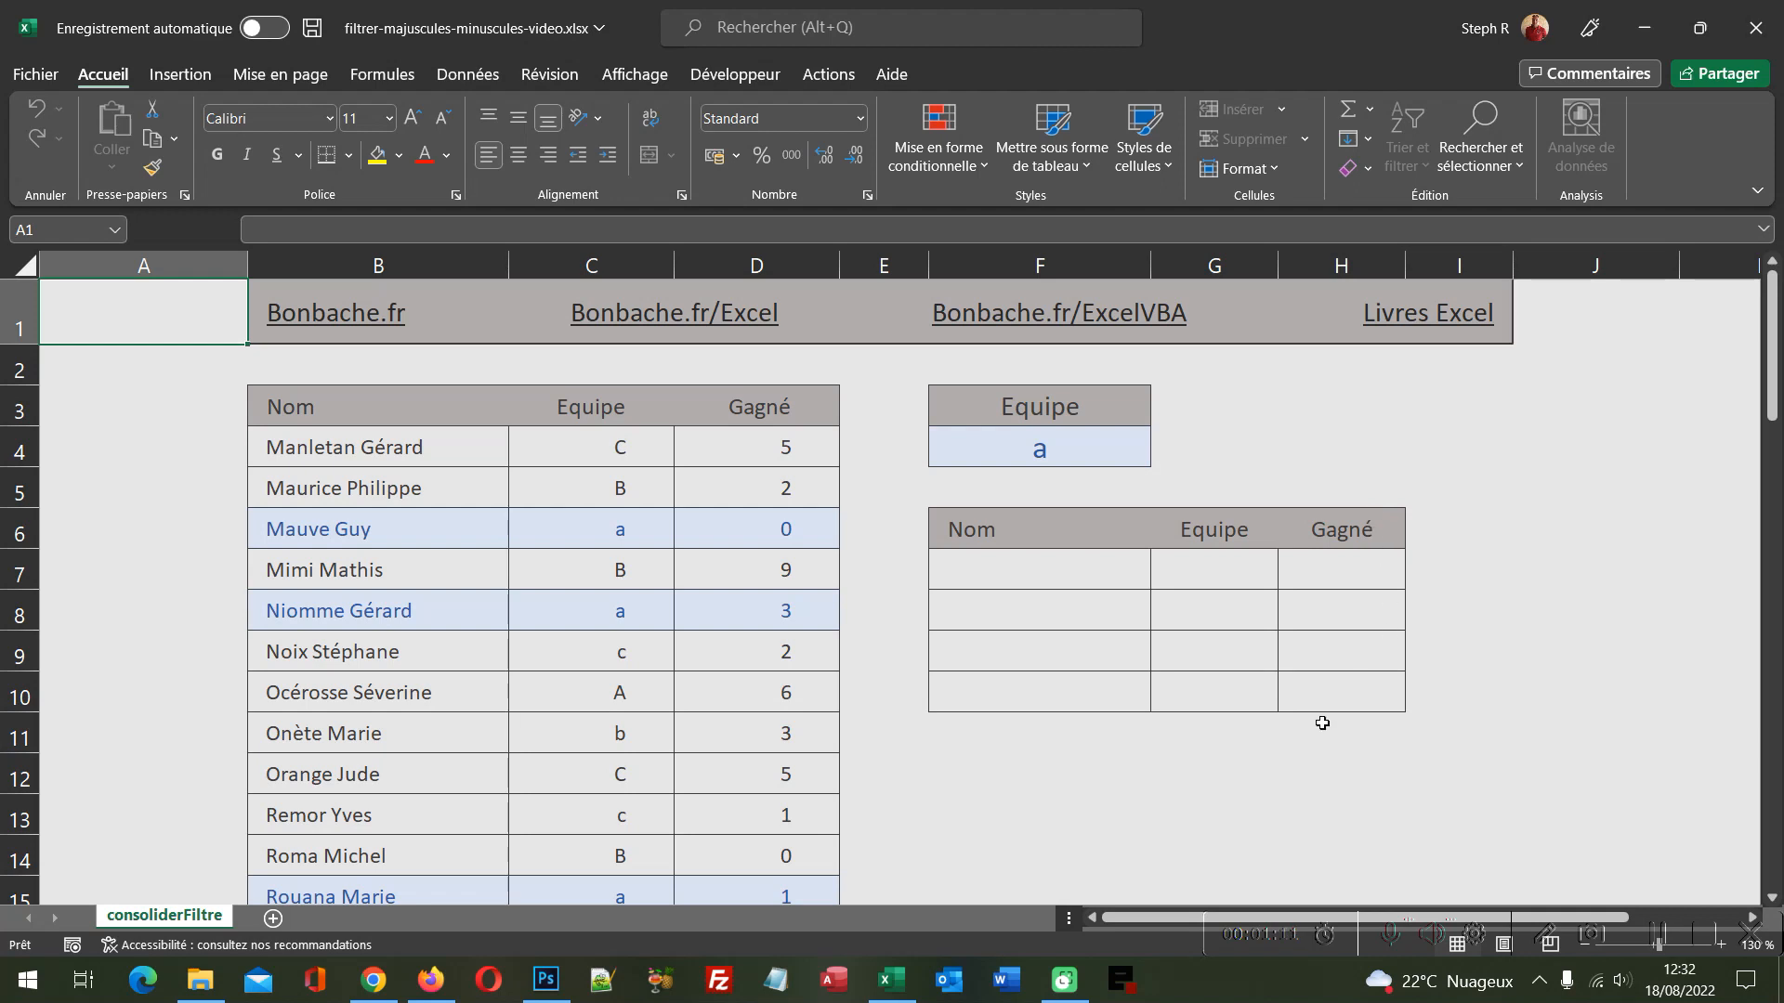
Start a FILTRE formula in F7, the first Nom cell of the extraction table, using B4:D15 as the array to filter
click(1017, 564)
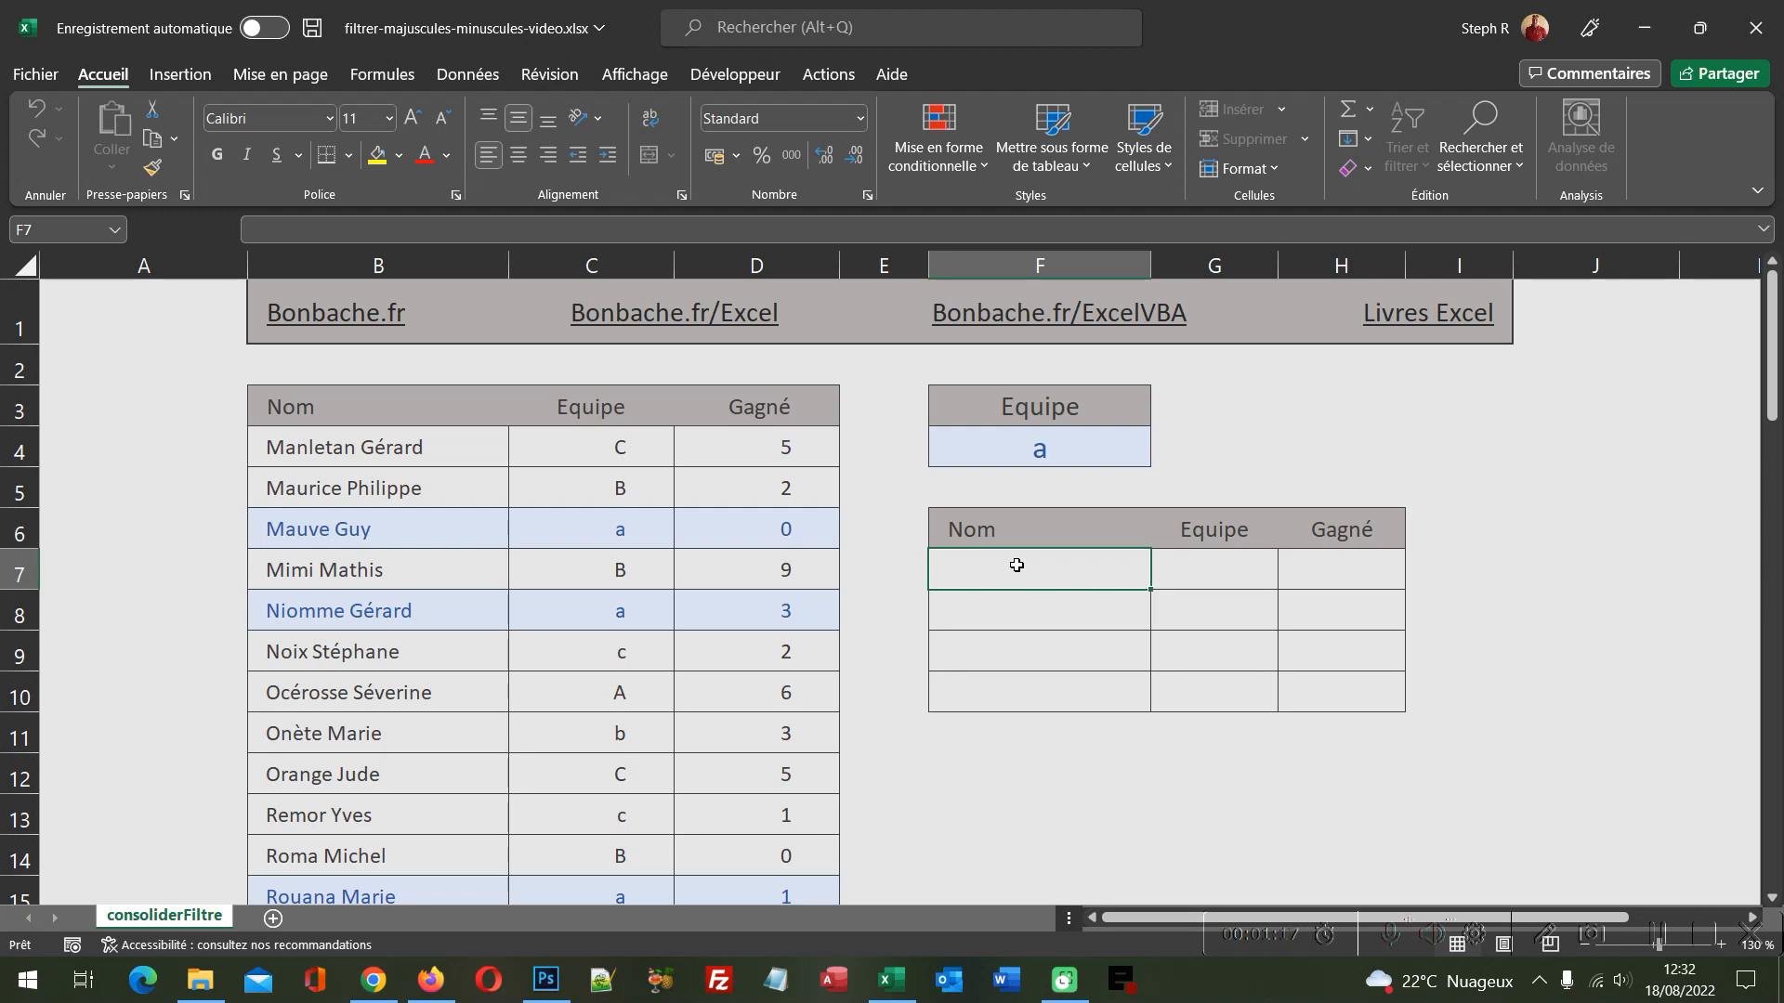
text(=)
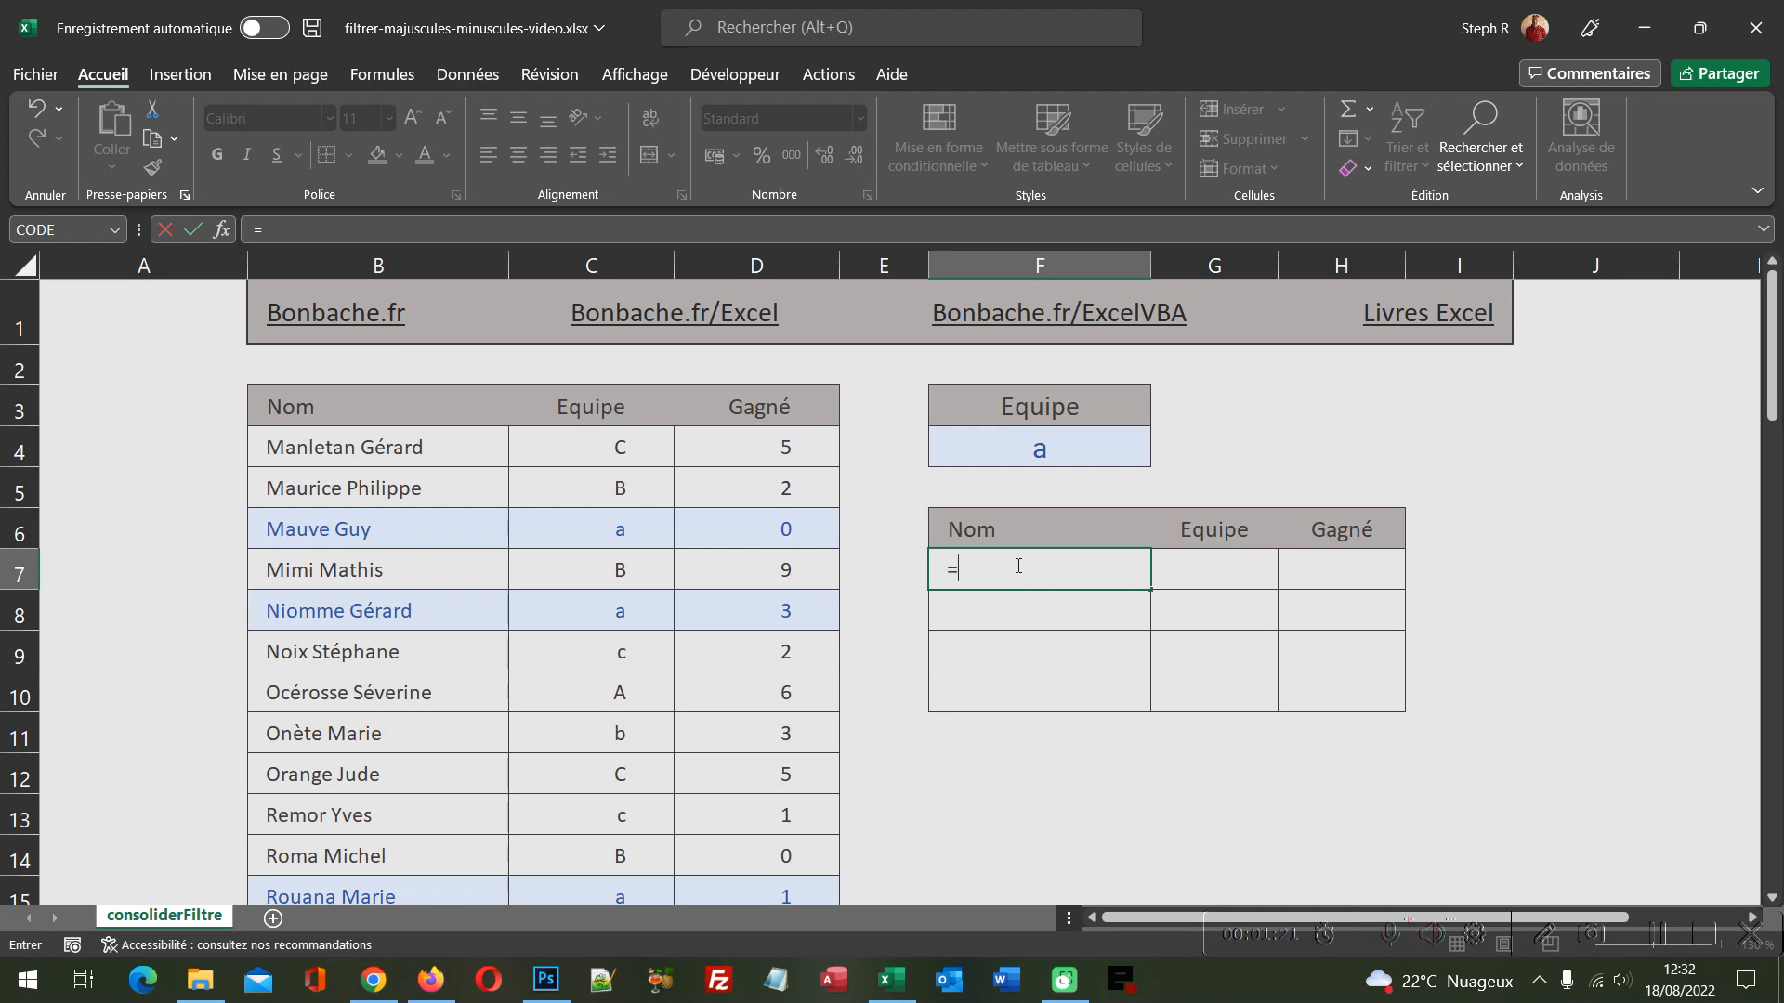
text(Filtre)
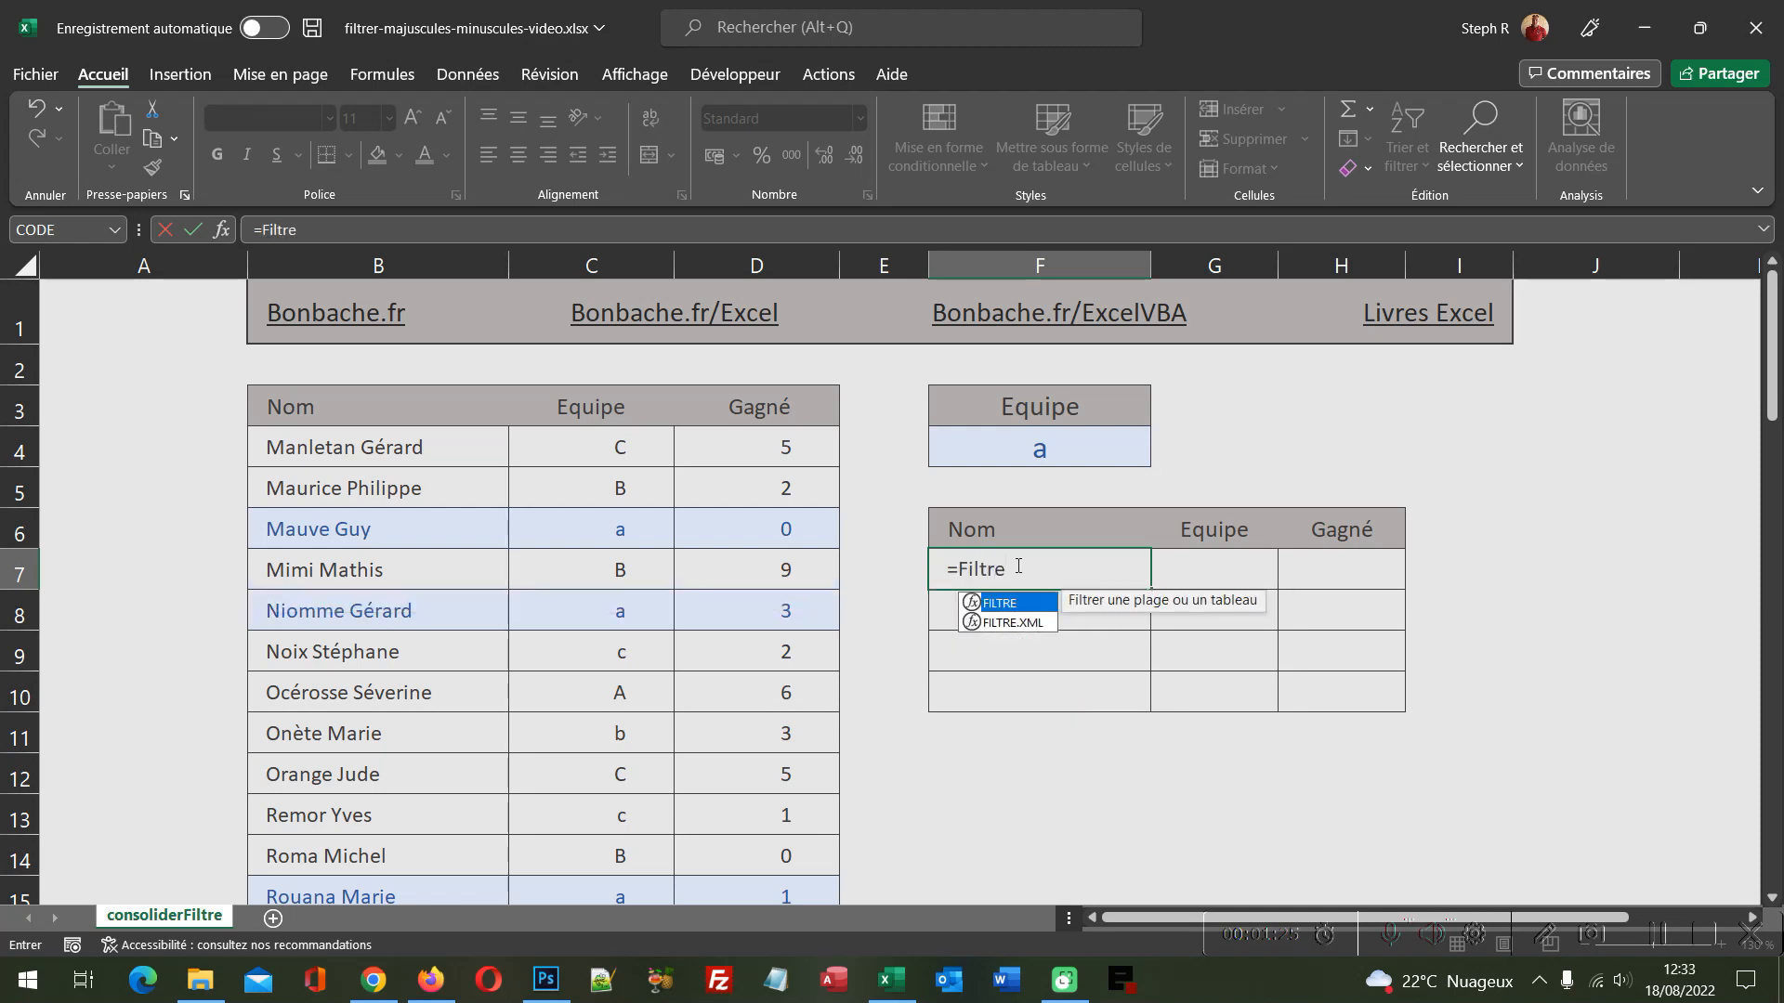
text(()
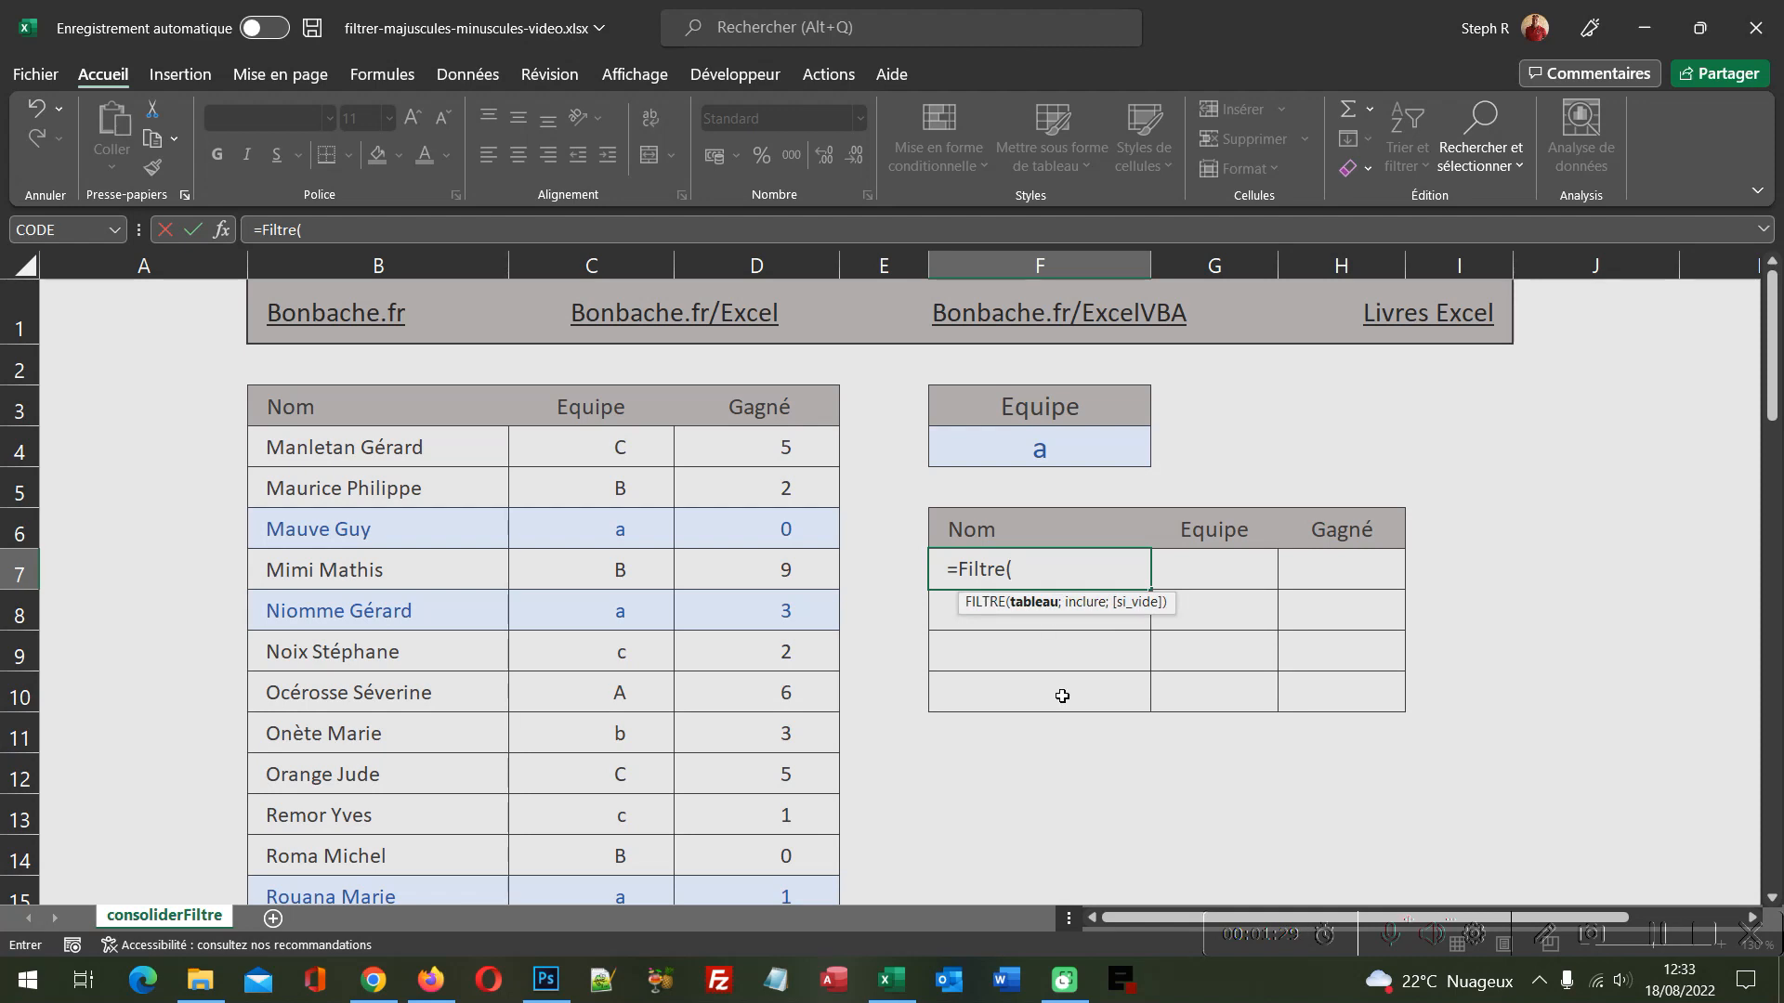
click(324, 449)
scroll(674, 757, down, 3)
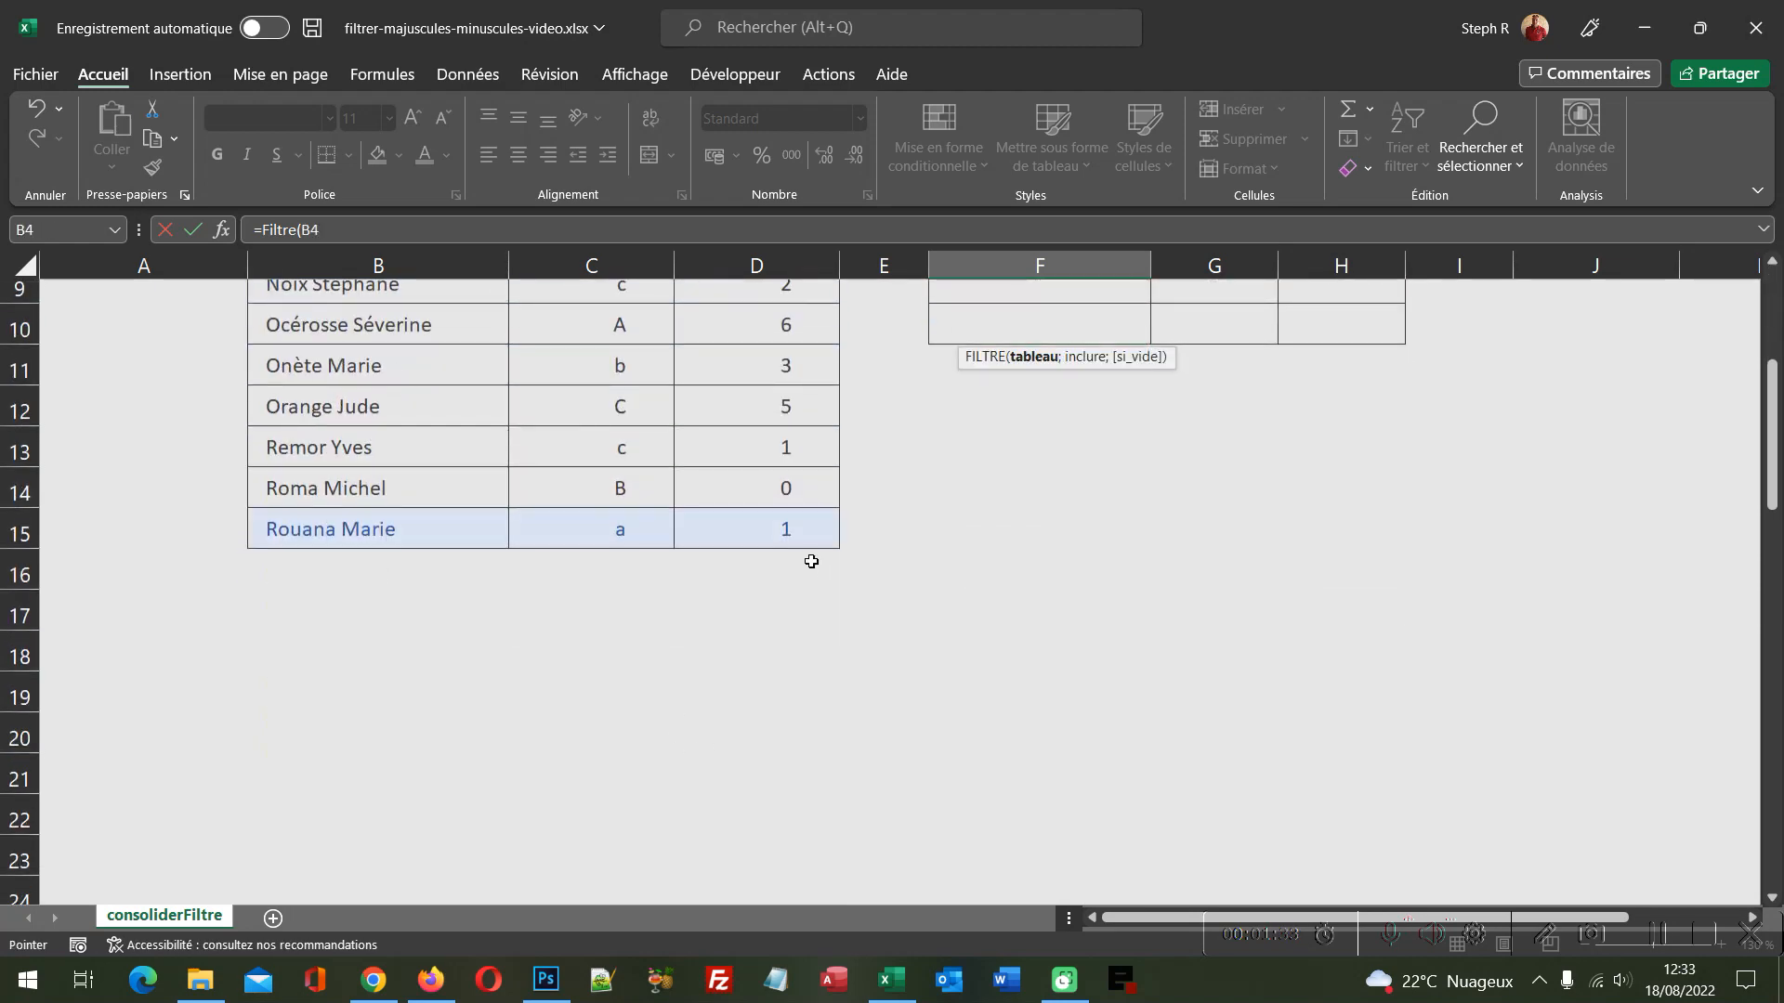
drag(811, 561, 793, 530)
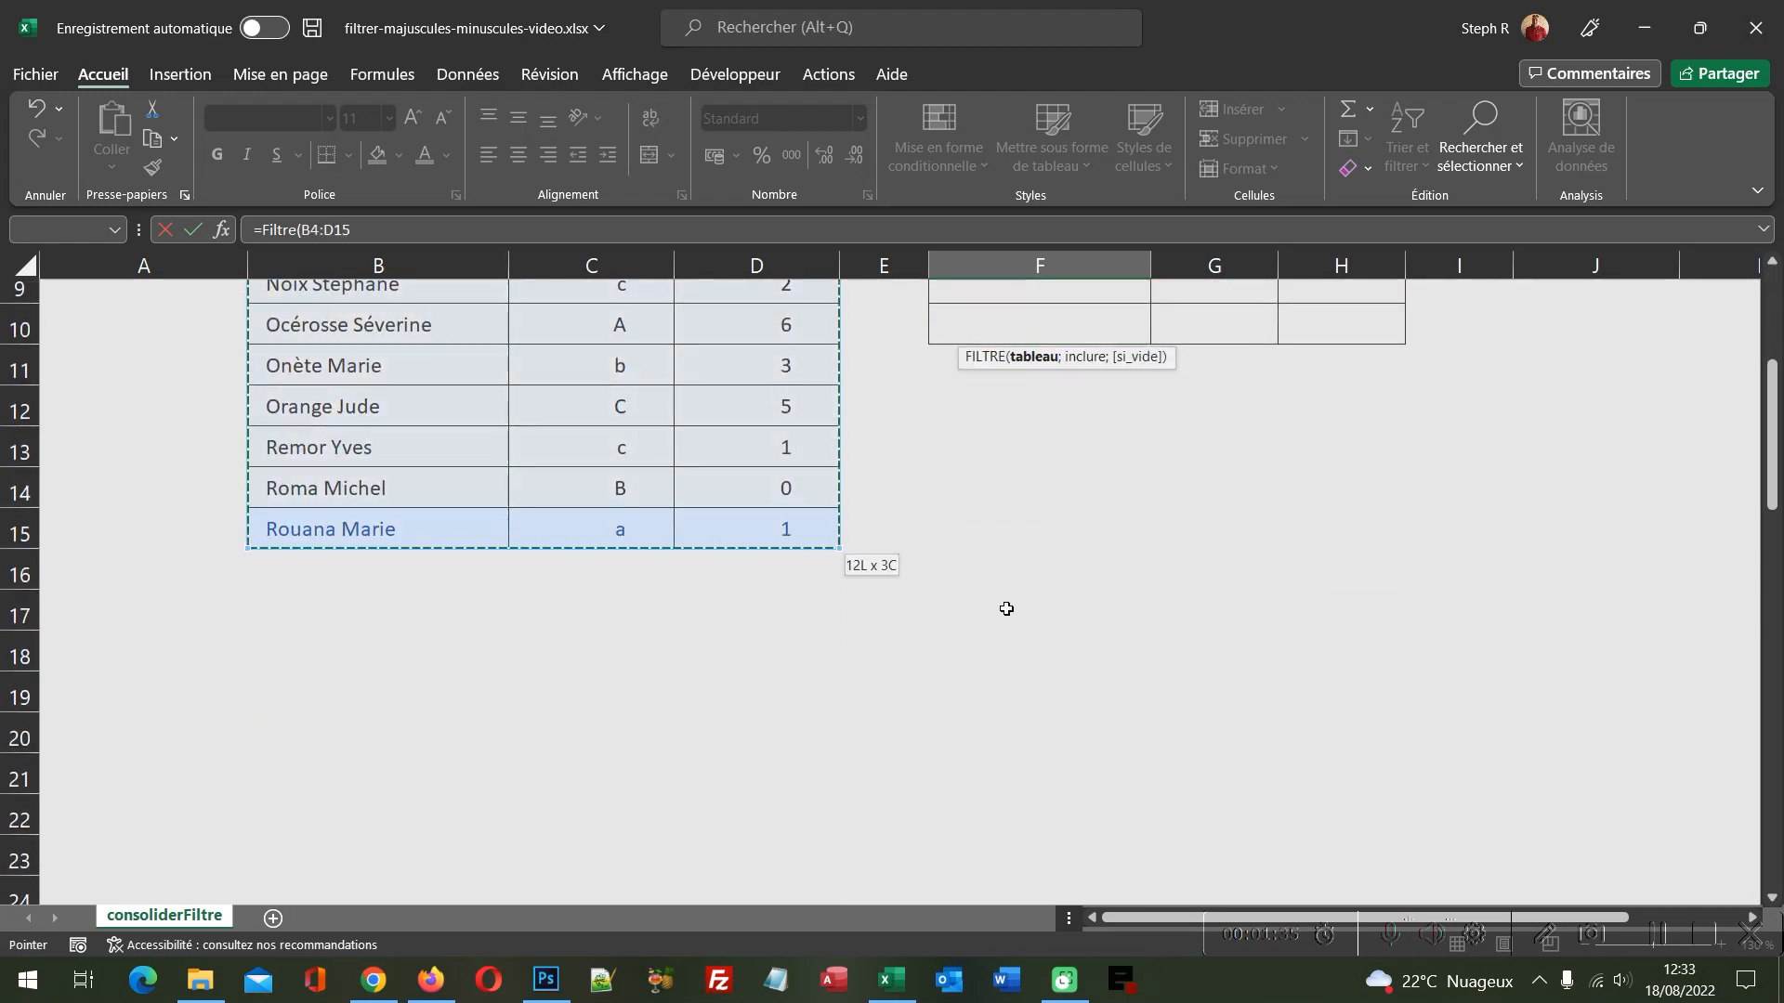
scroll(1007, 609, up, 3)
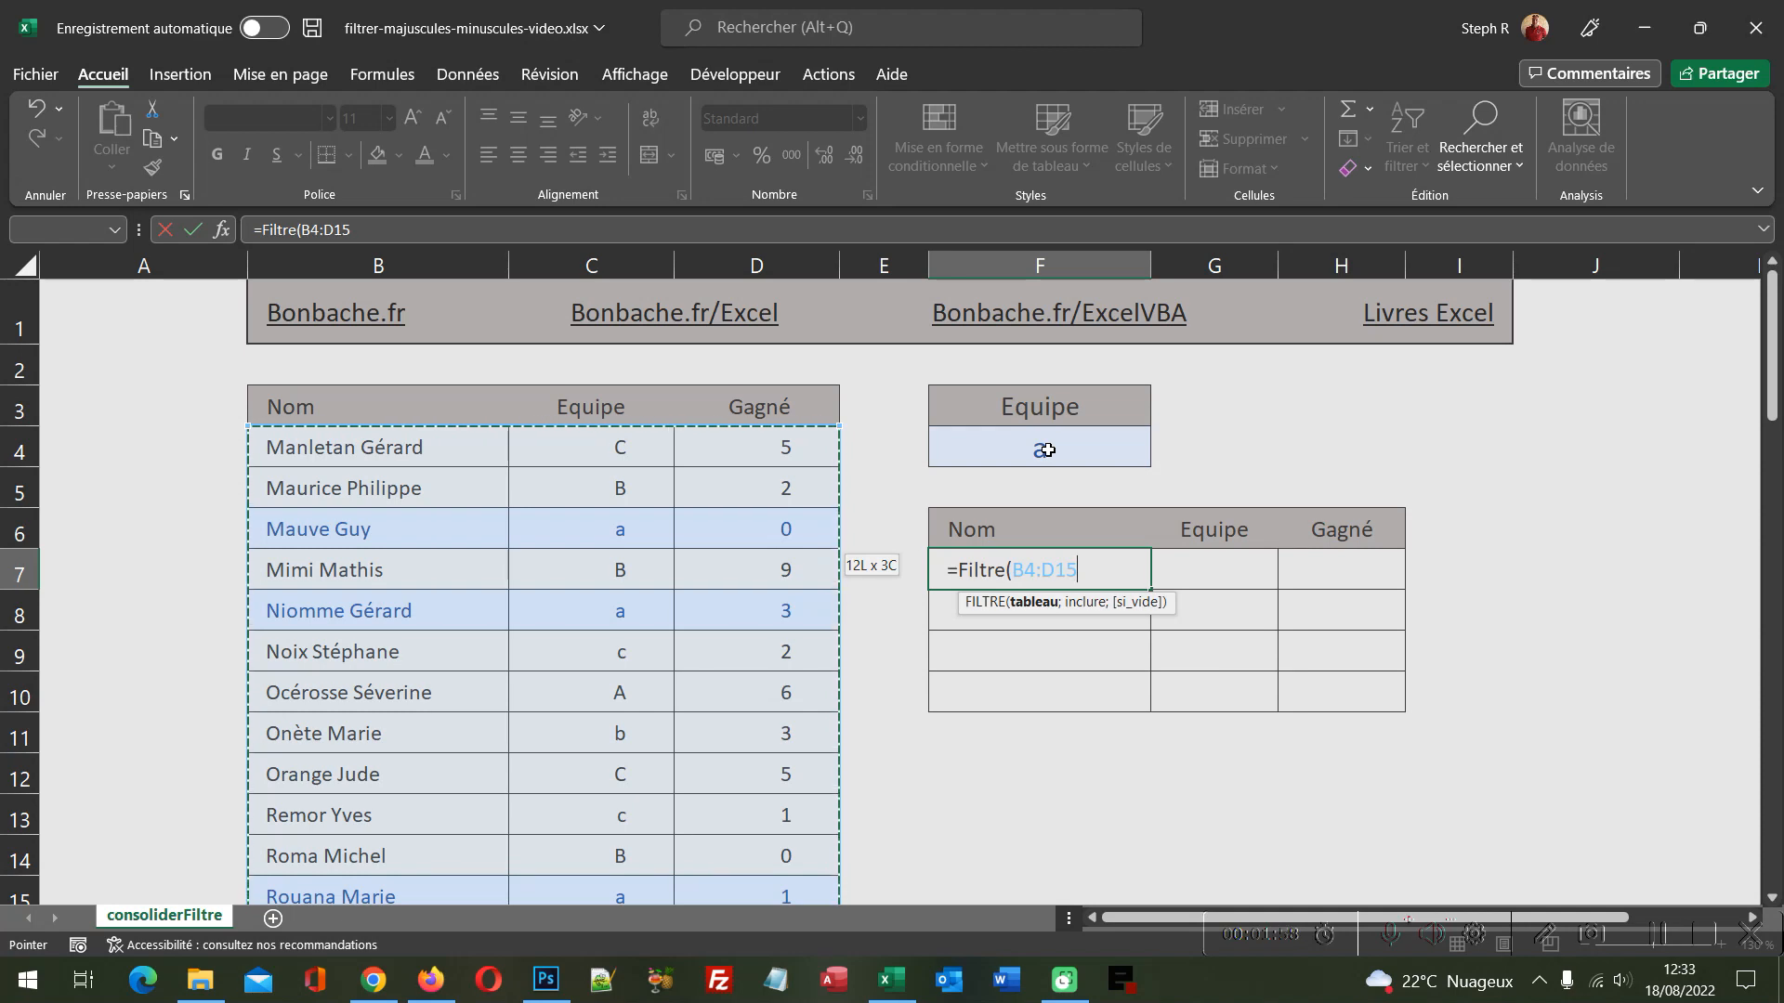
Add EXACT(C4:C15;F4) as the formula's inclusion criterion, comparing the Equipe column with the chosen team case-sensitively
text(;)
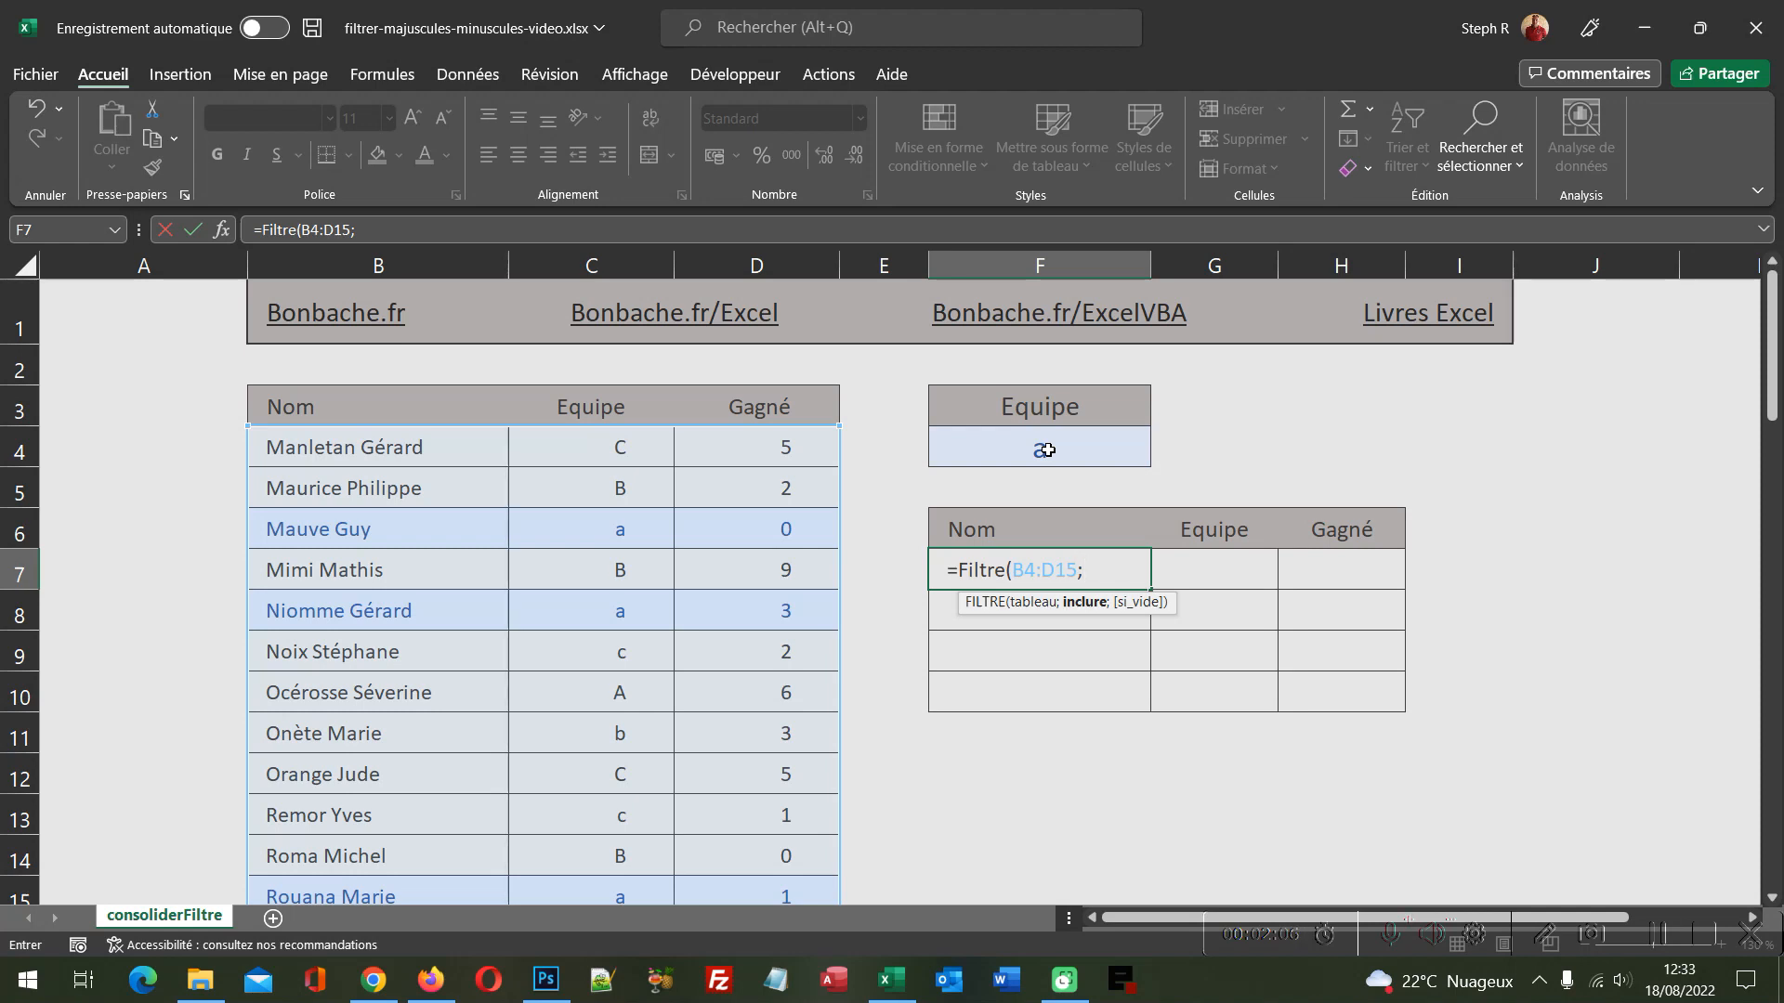
text(Exact)
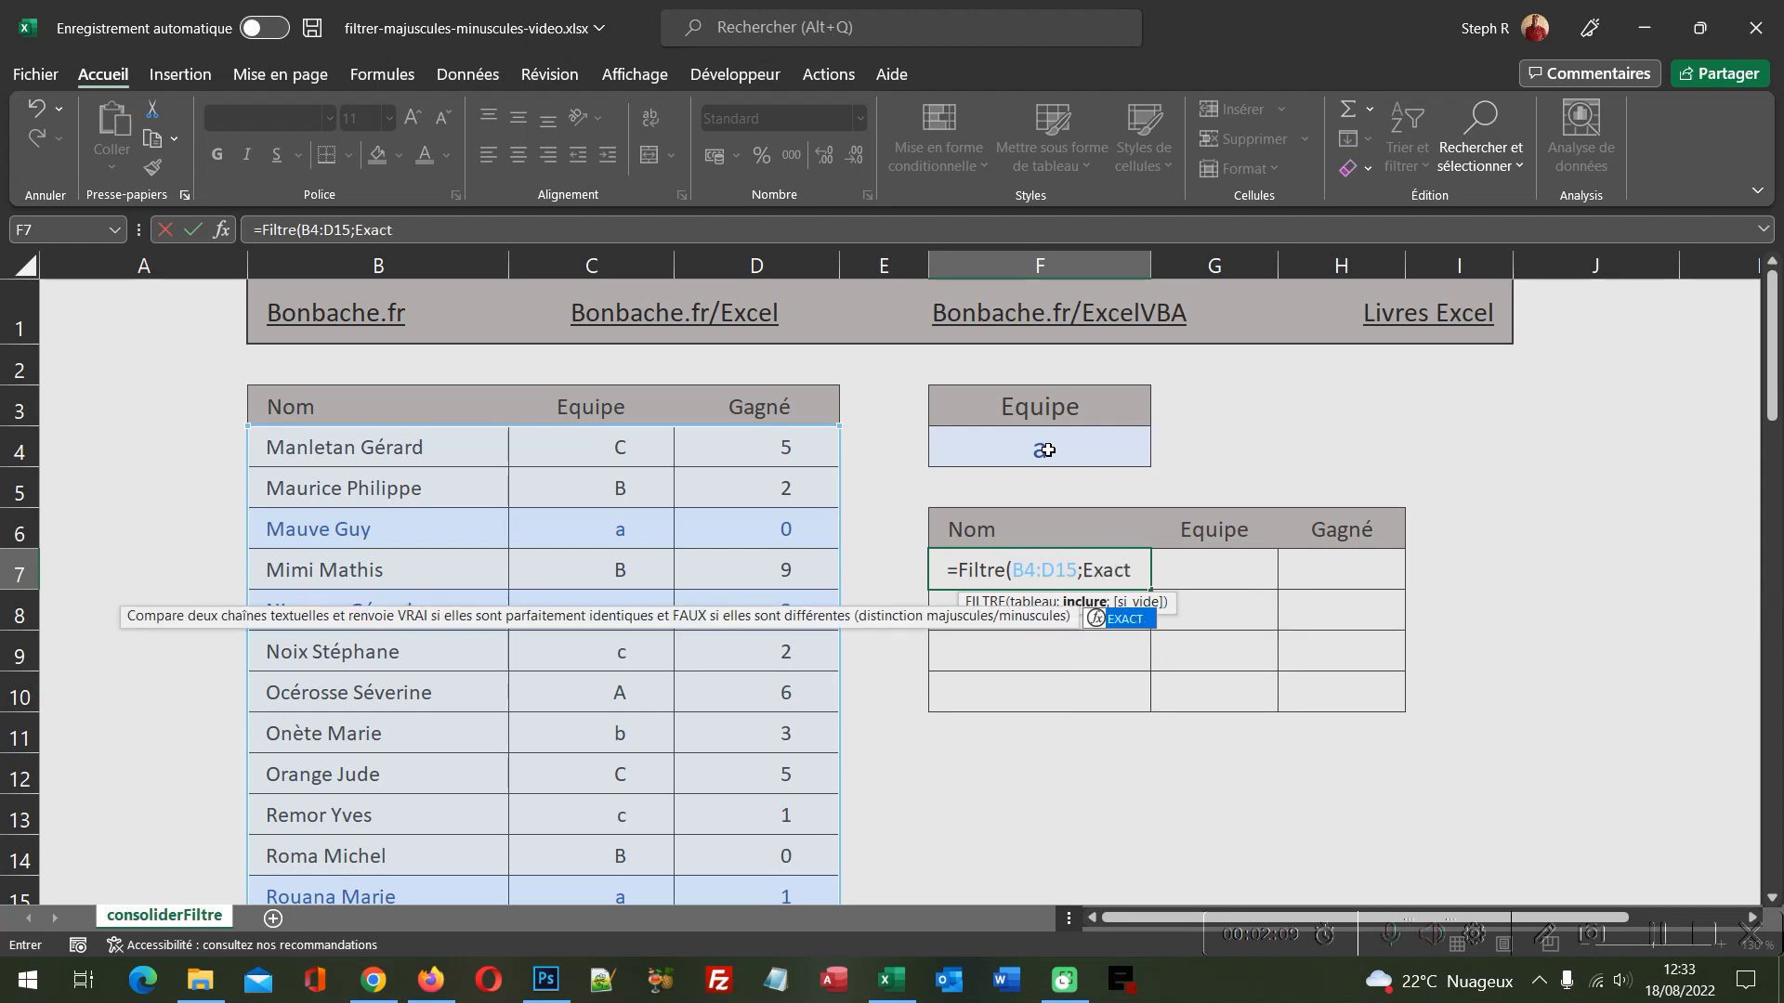
text(()
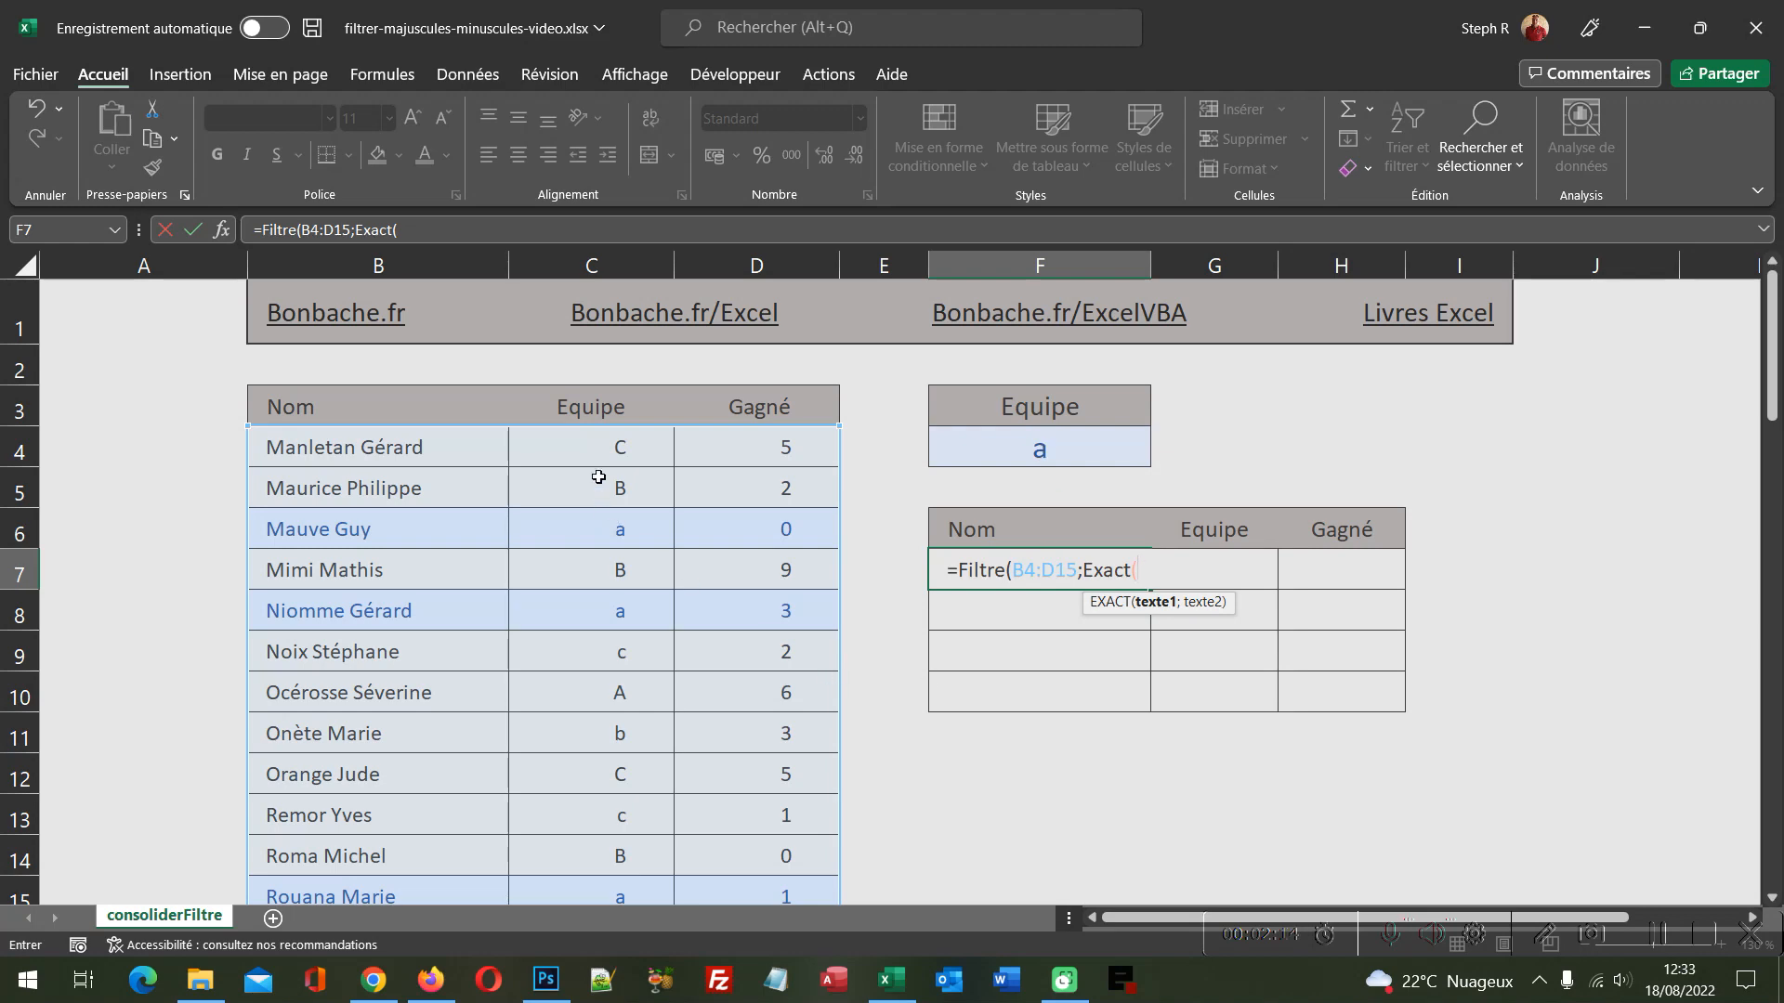
click(594, 448)
scroll(649, 696, down, 3)
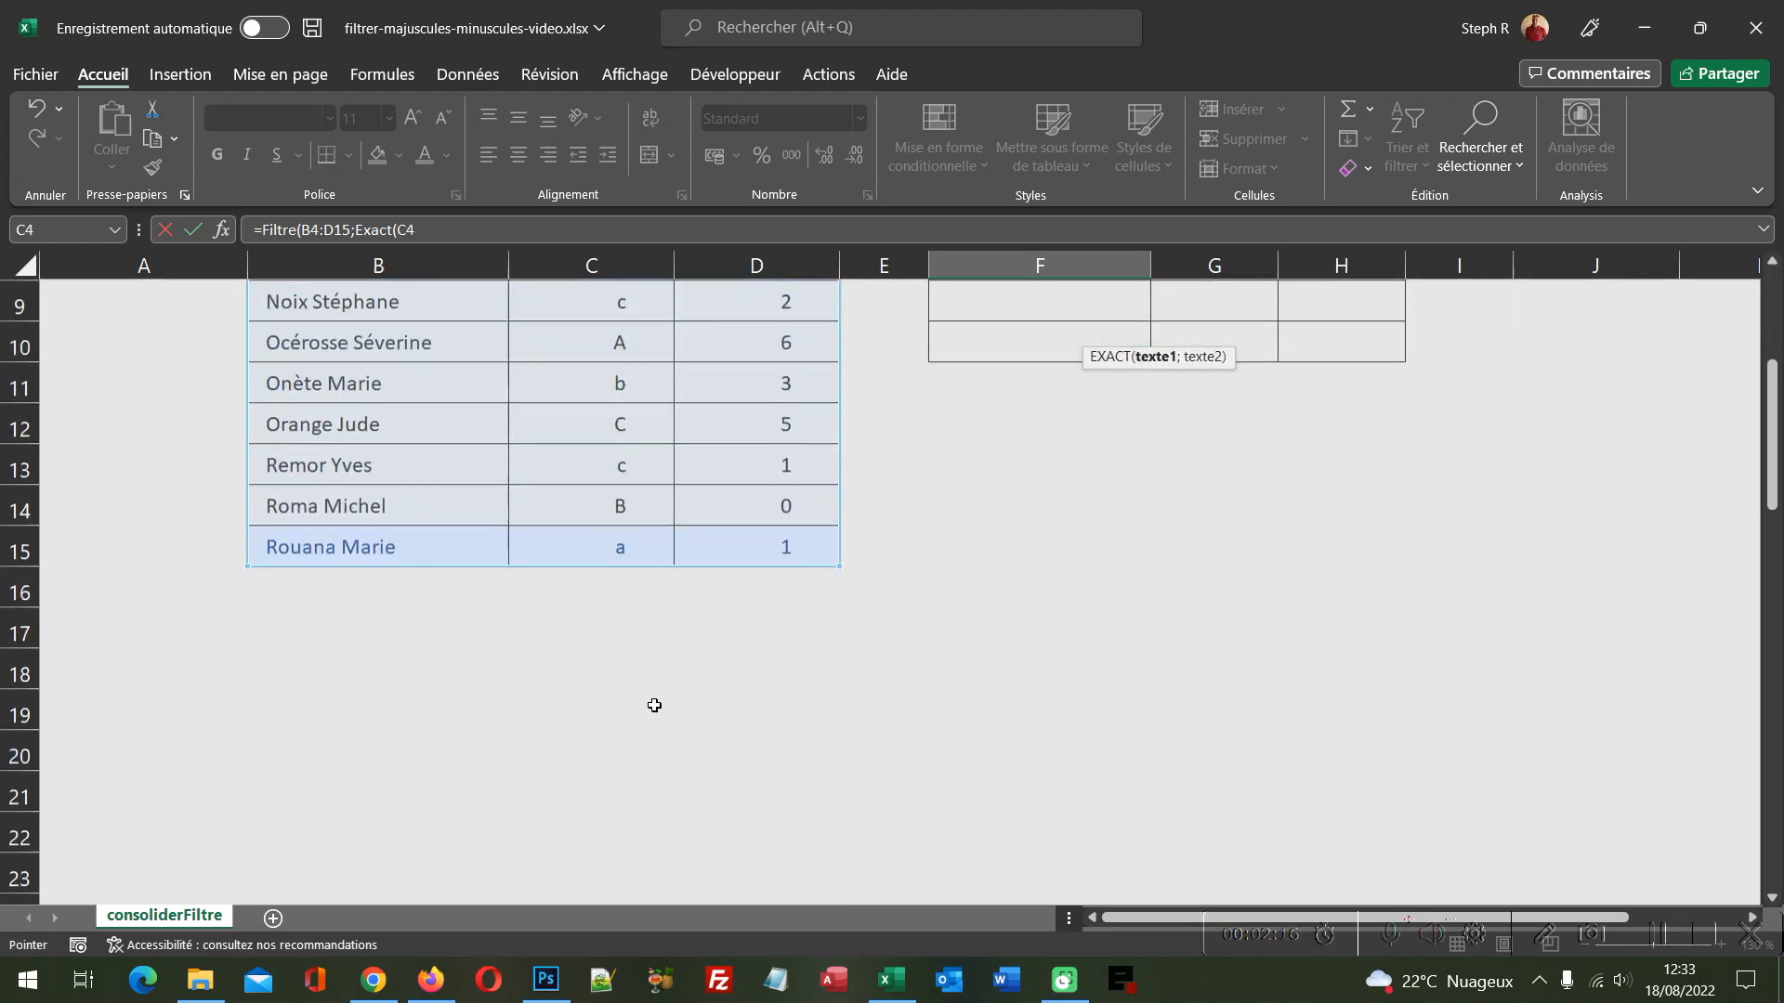
shift+click(593, 523)
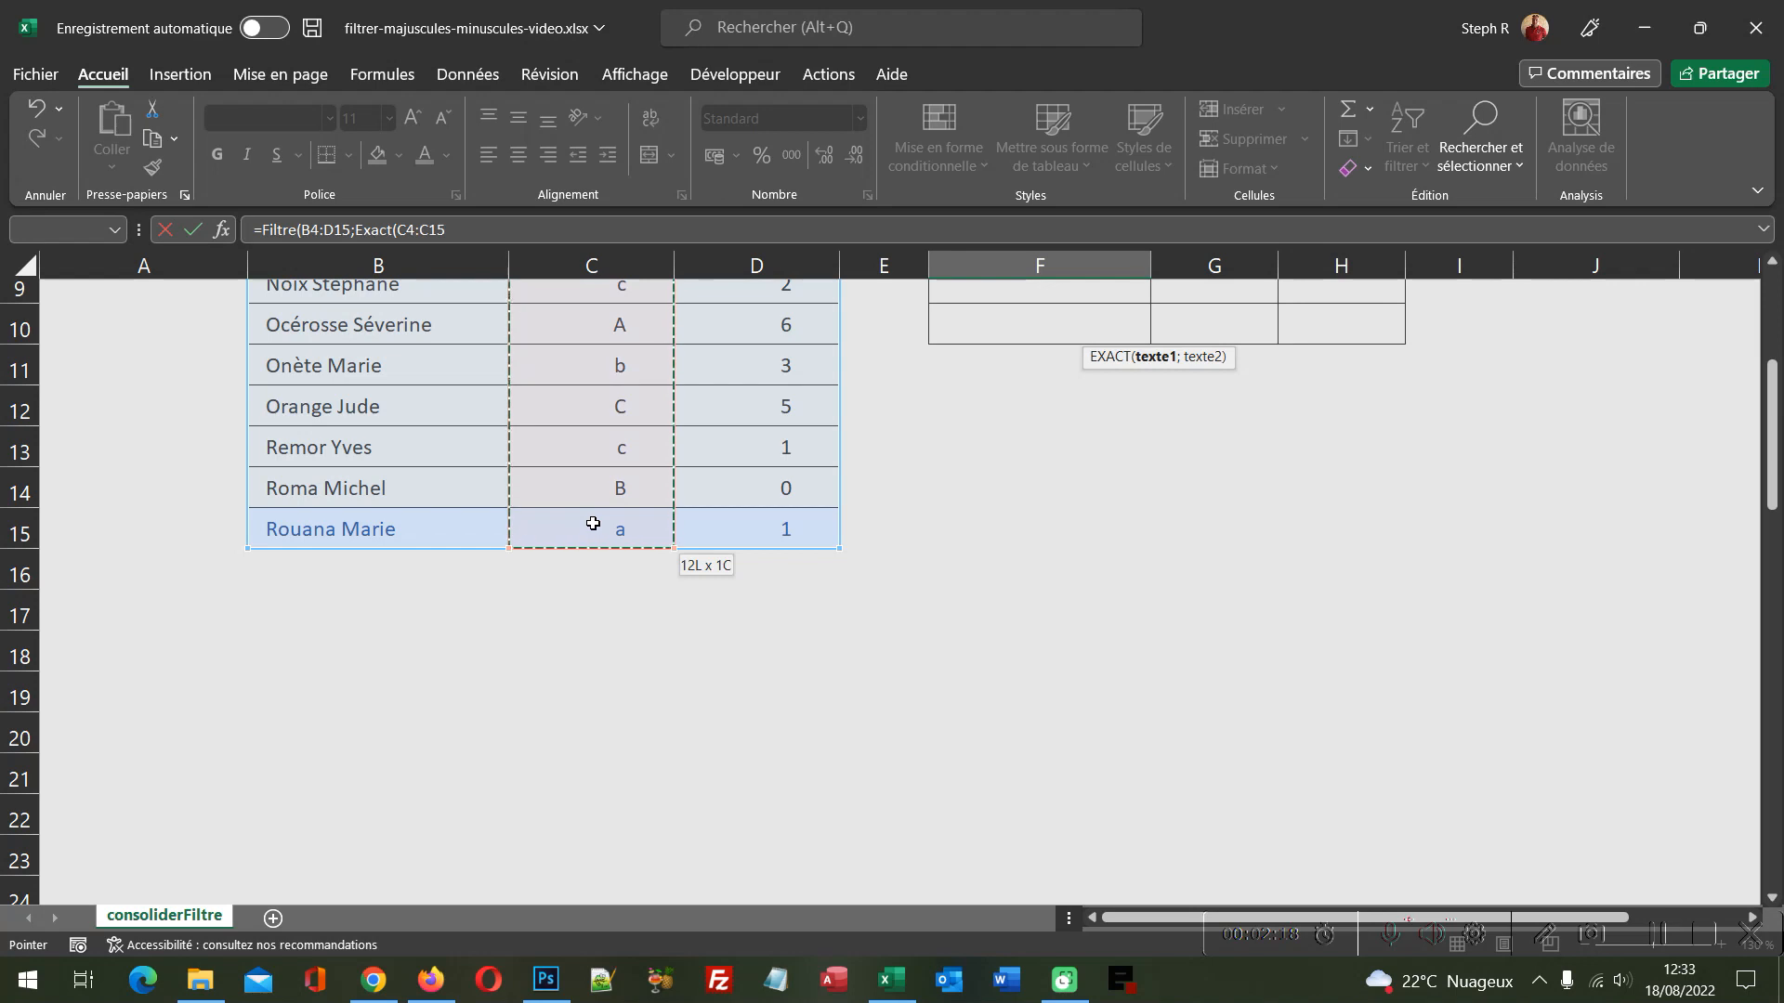
scroll(592, 524, up, 3)
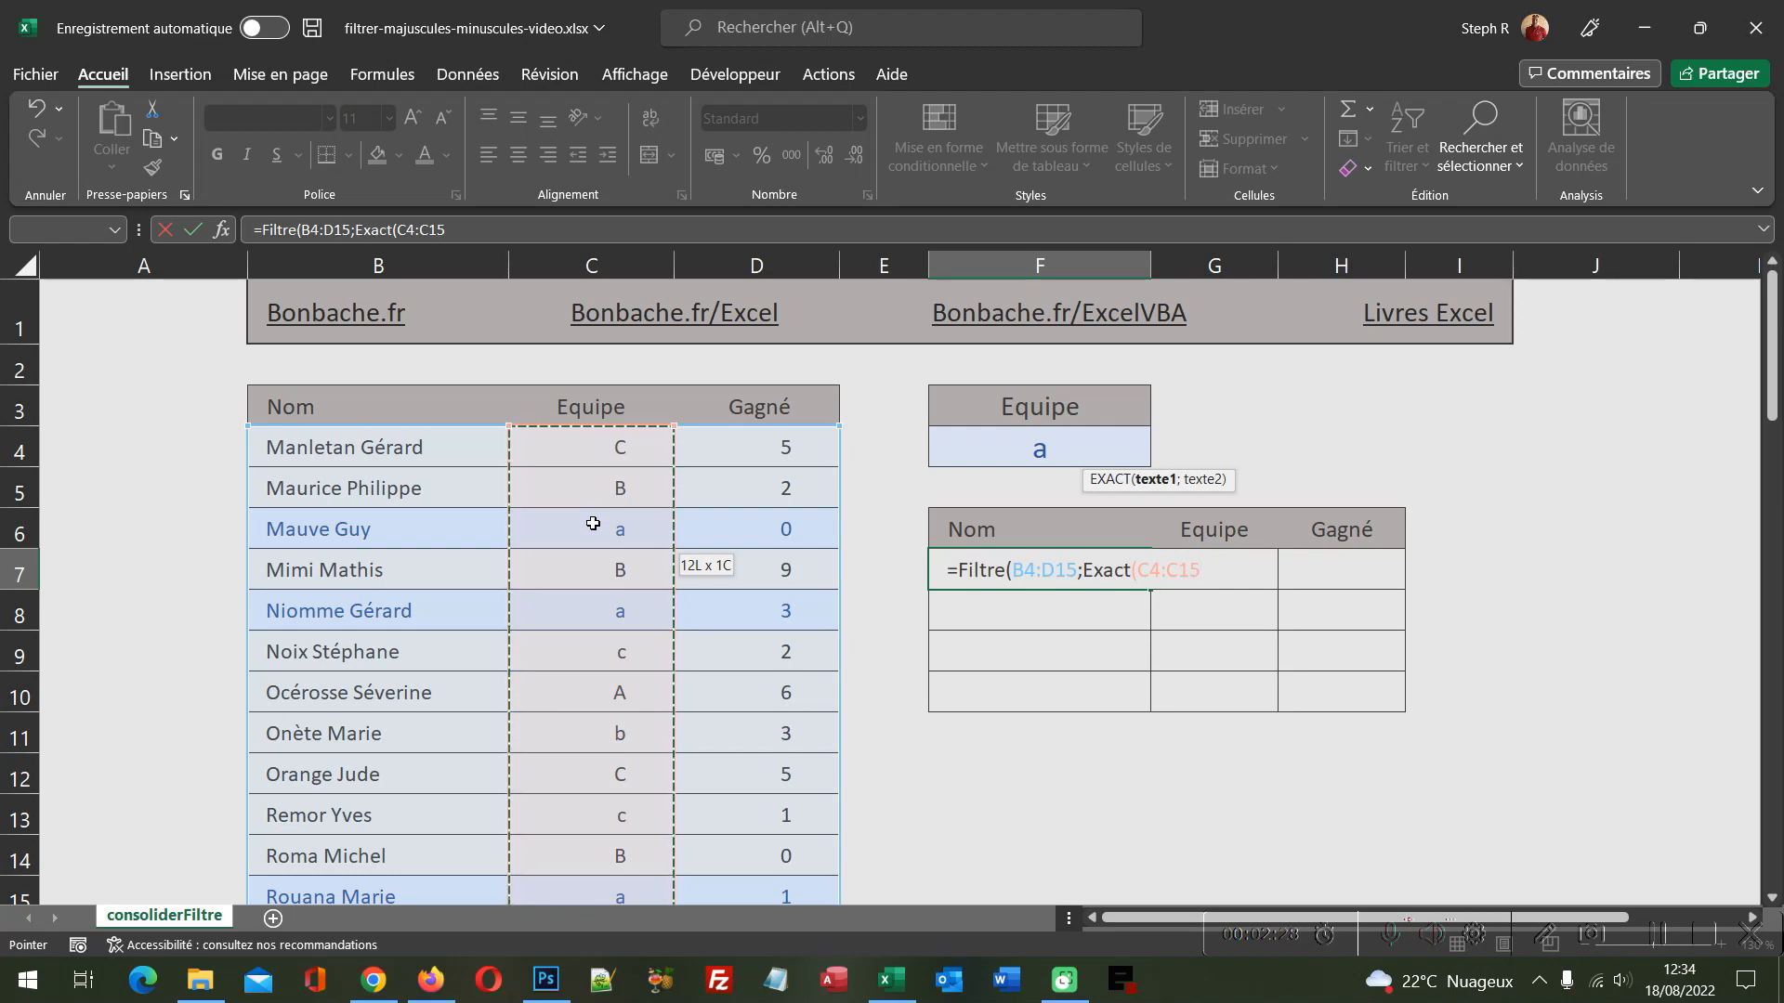
text(;)
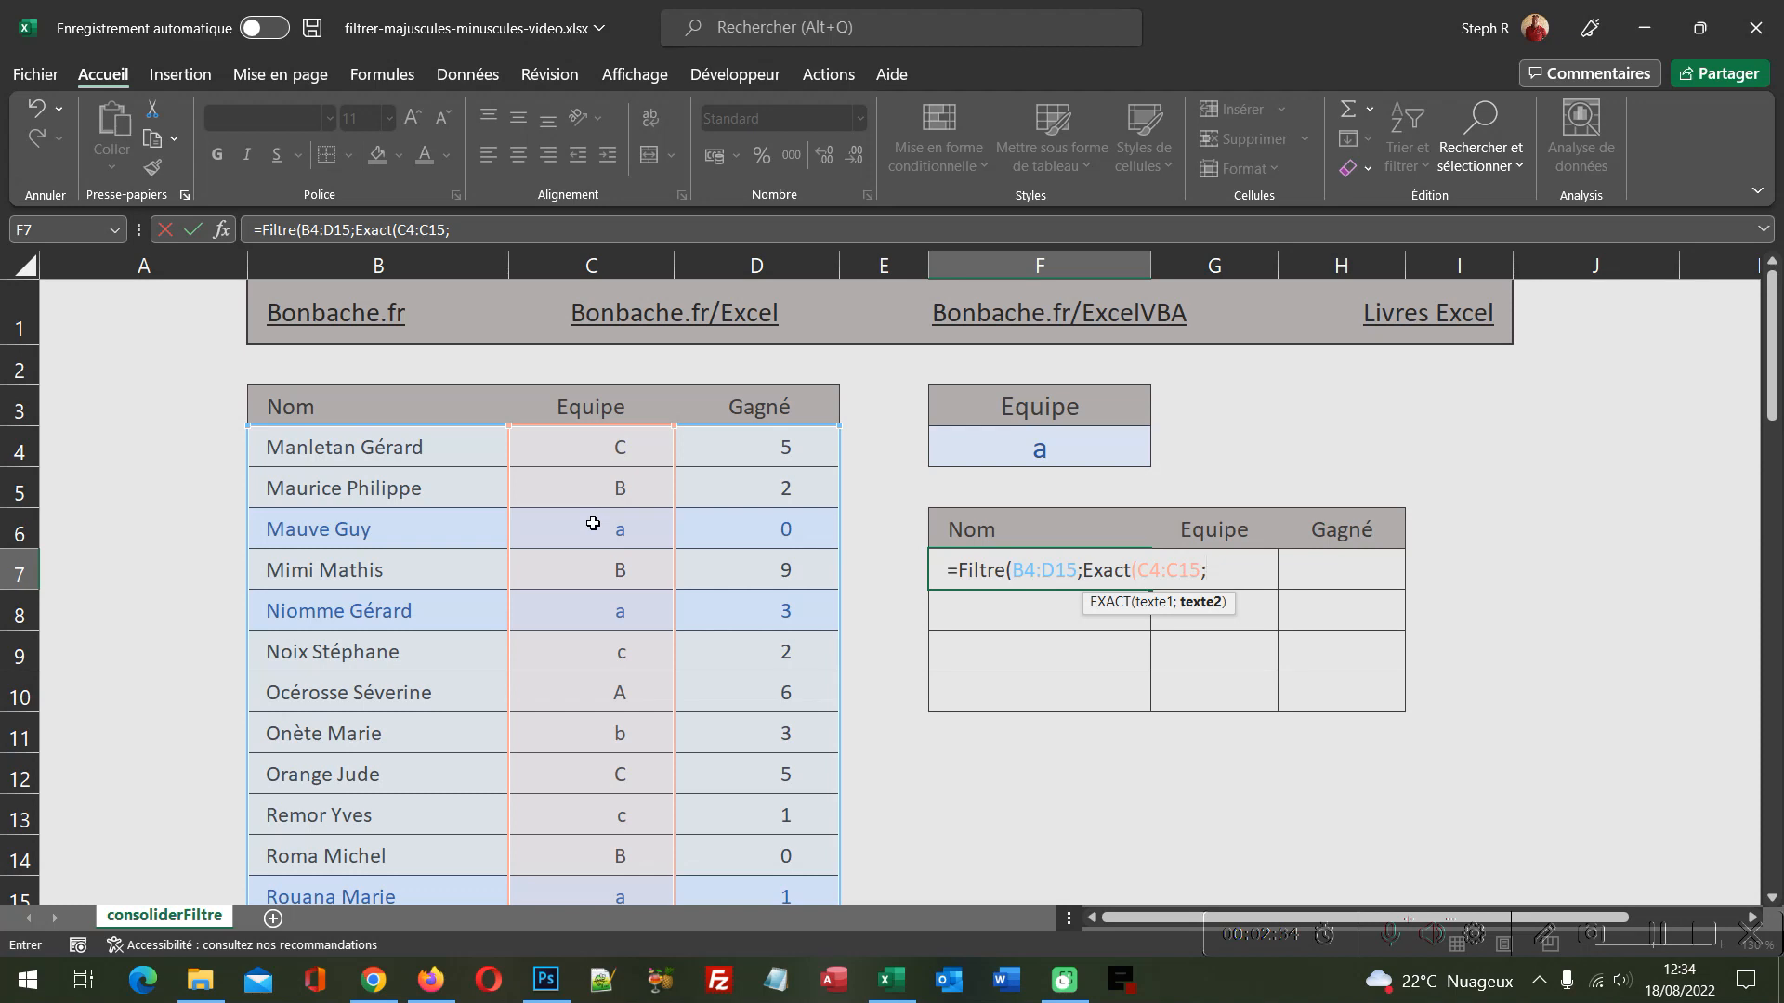
click(1041, 451)
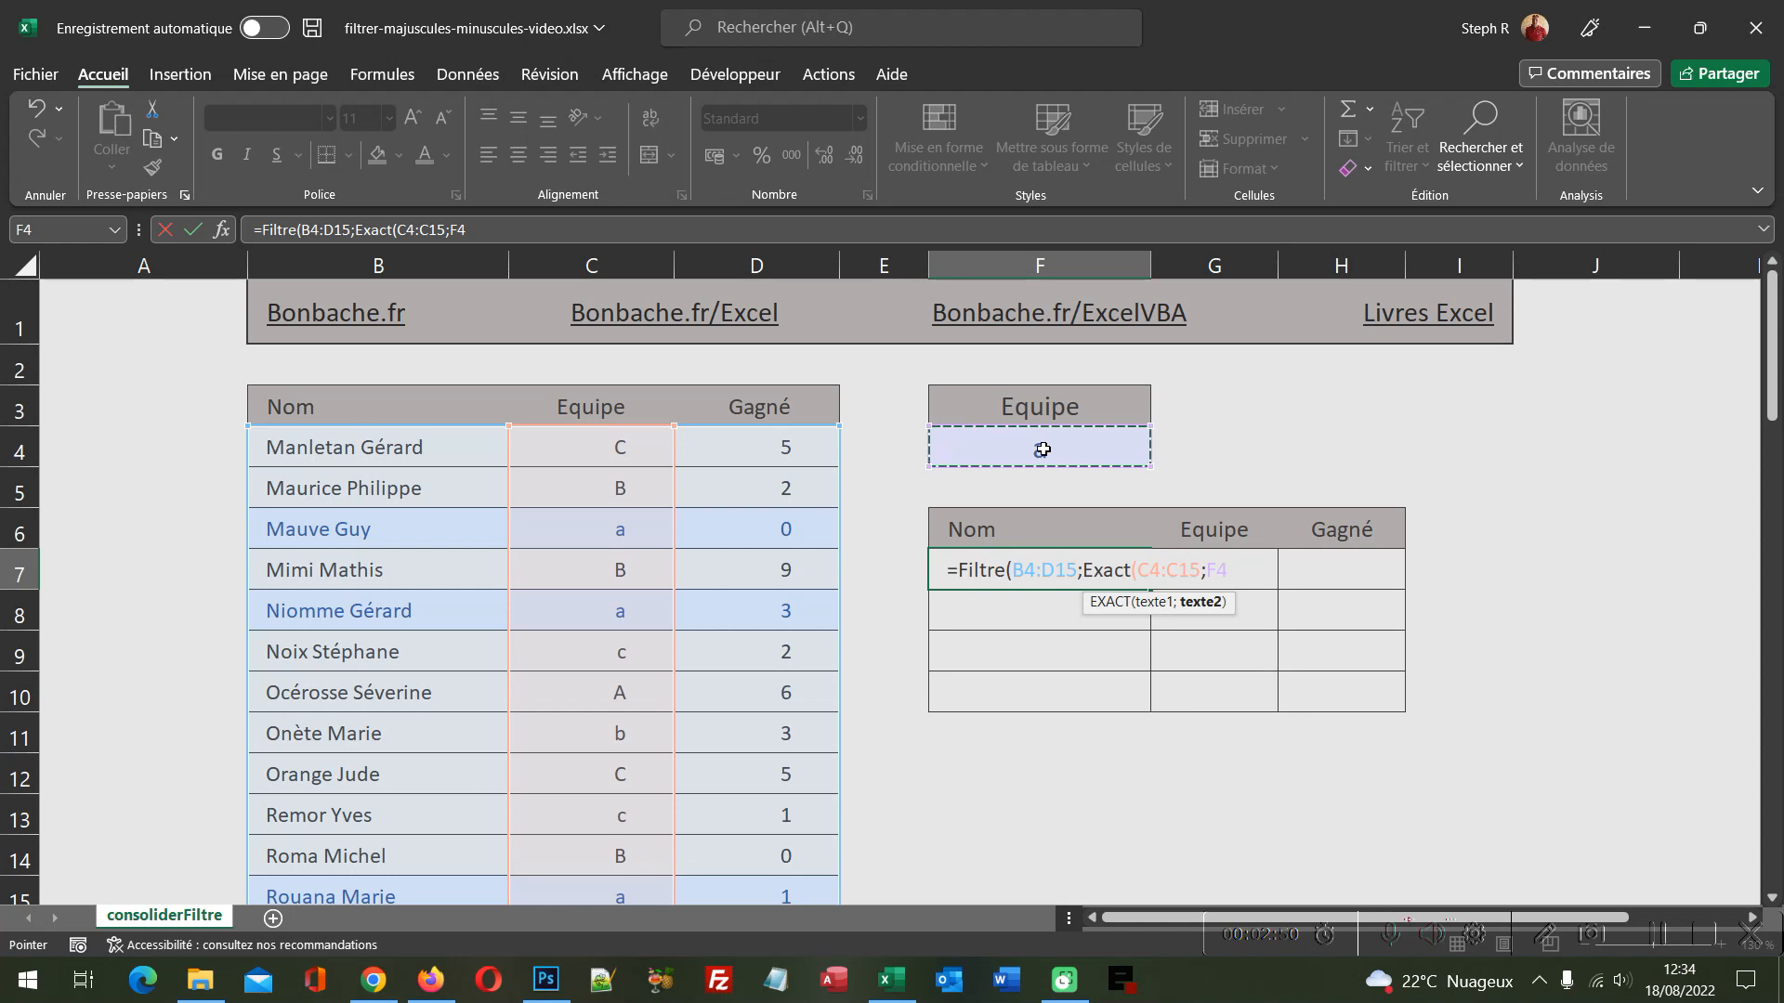
text())
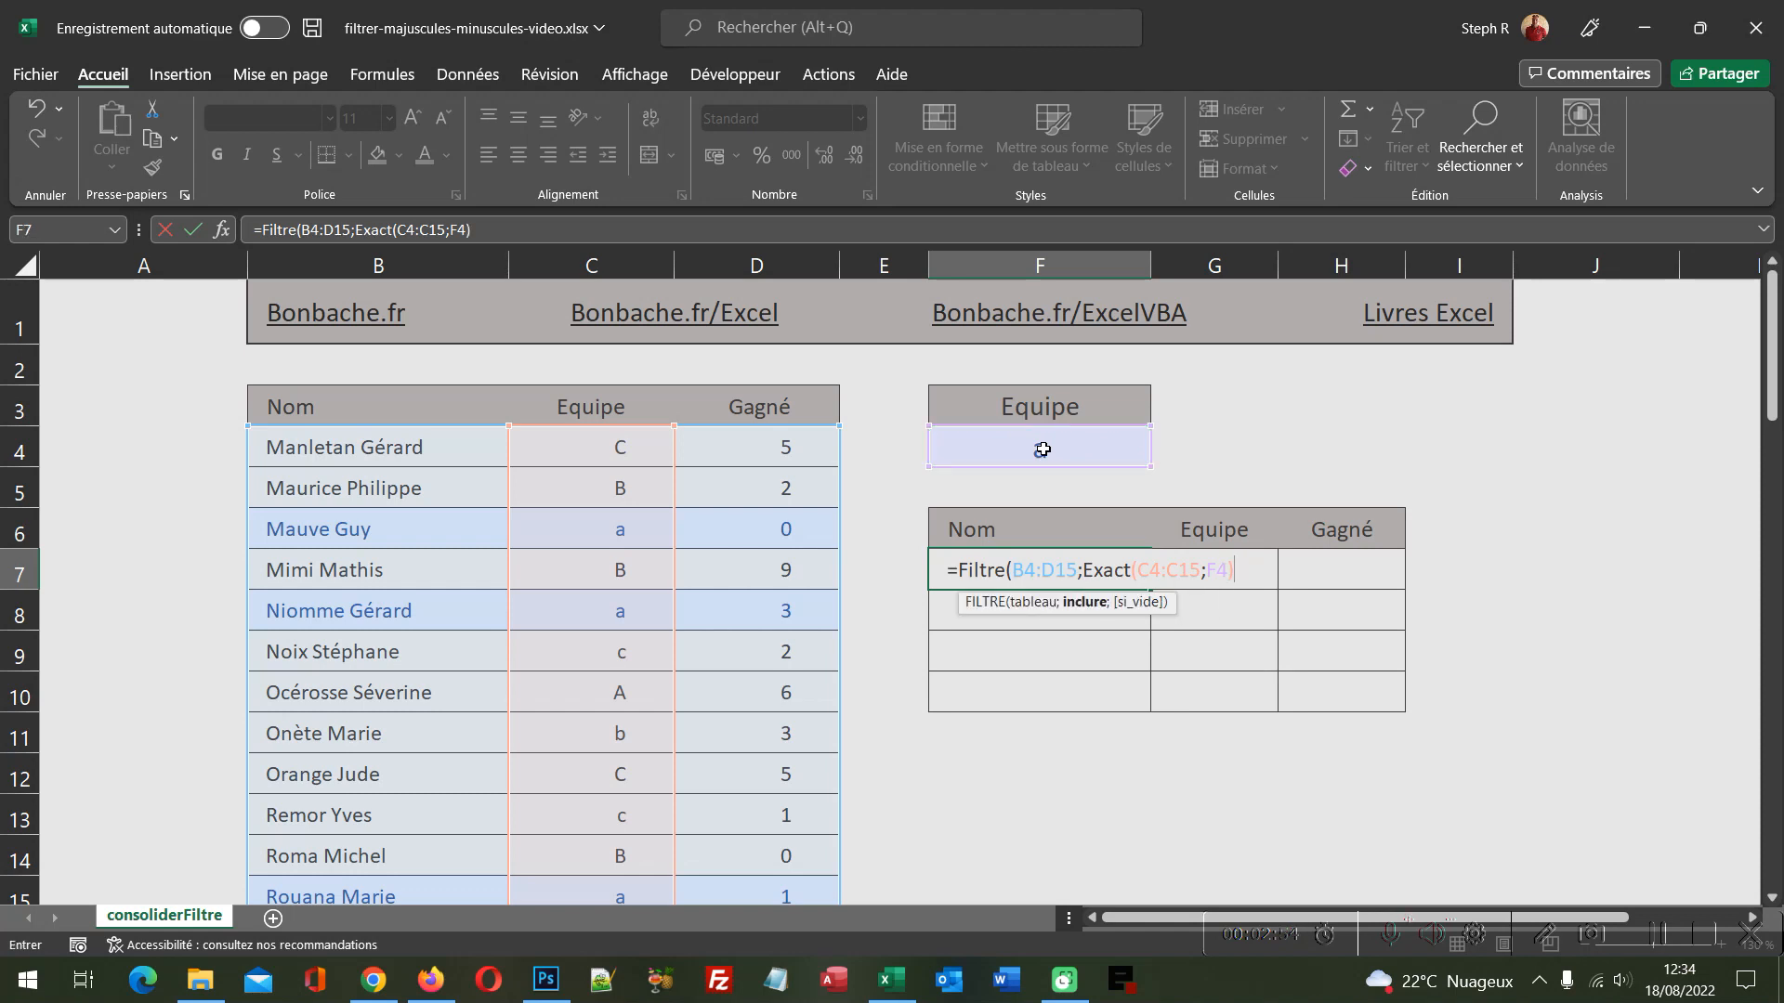
Add "Pas de résultat" as the FILTRE formula's if-empty argument, enter the formula and reselect F7 to review it
text(;"Pas)
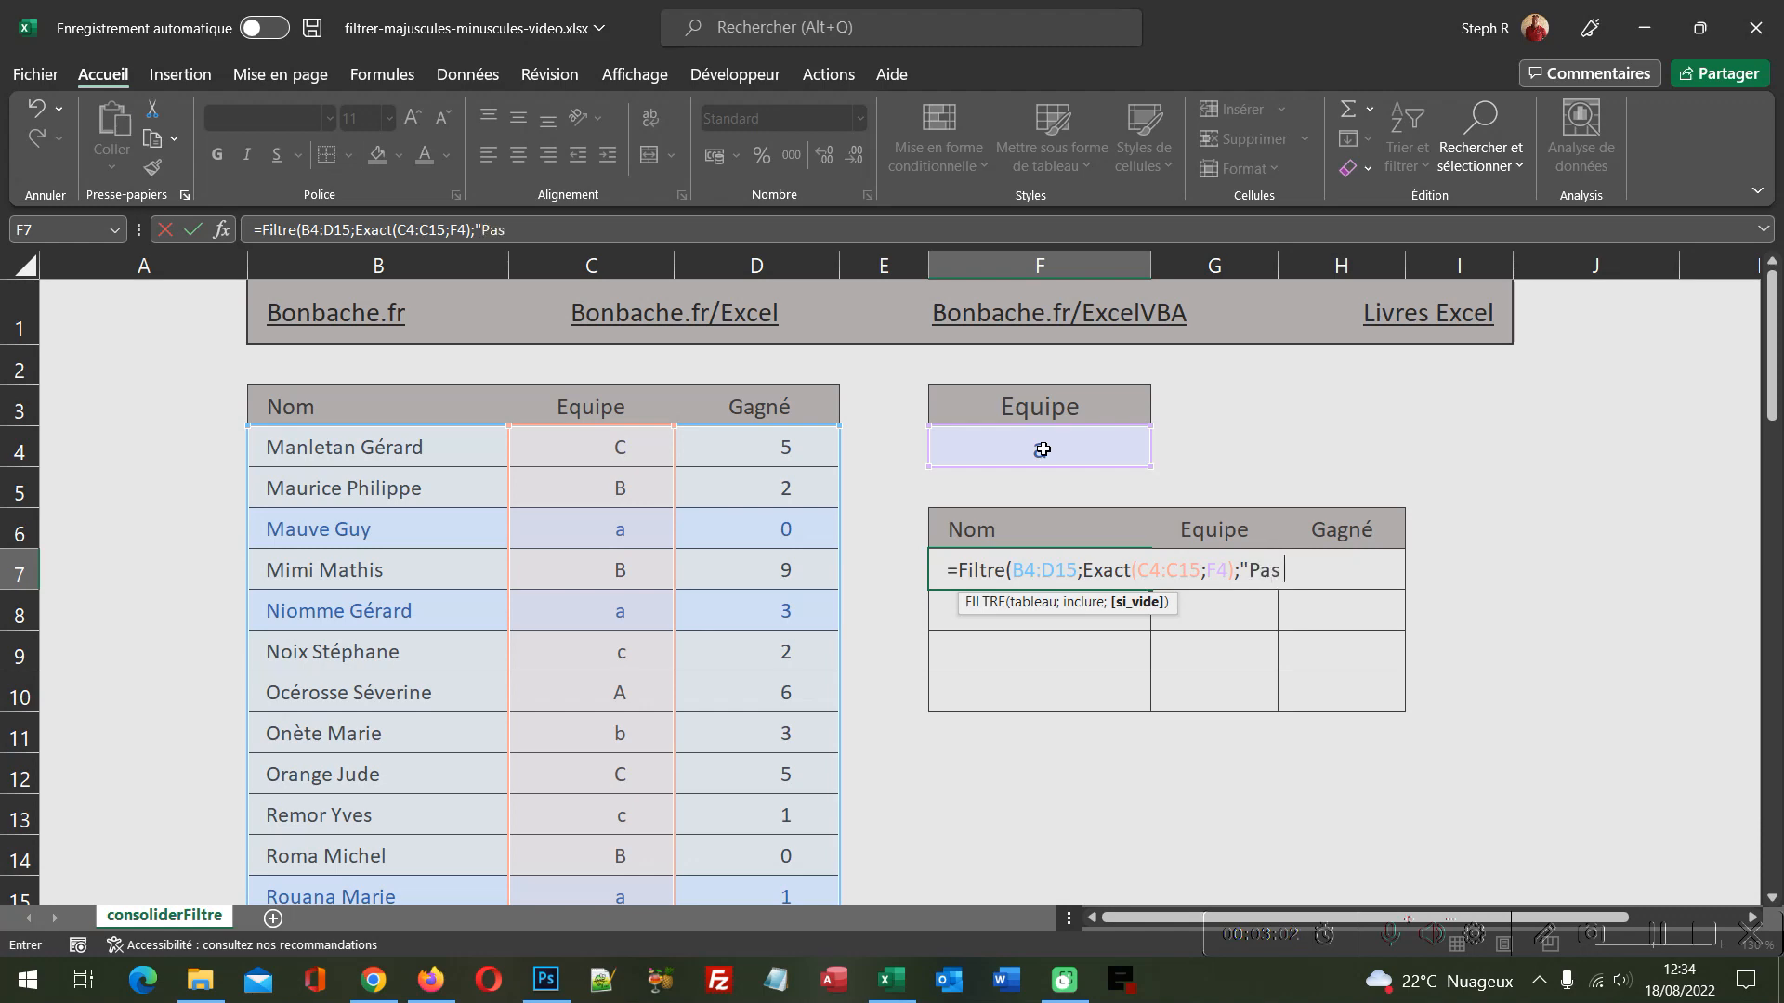
text( de résultat)
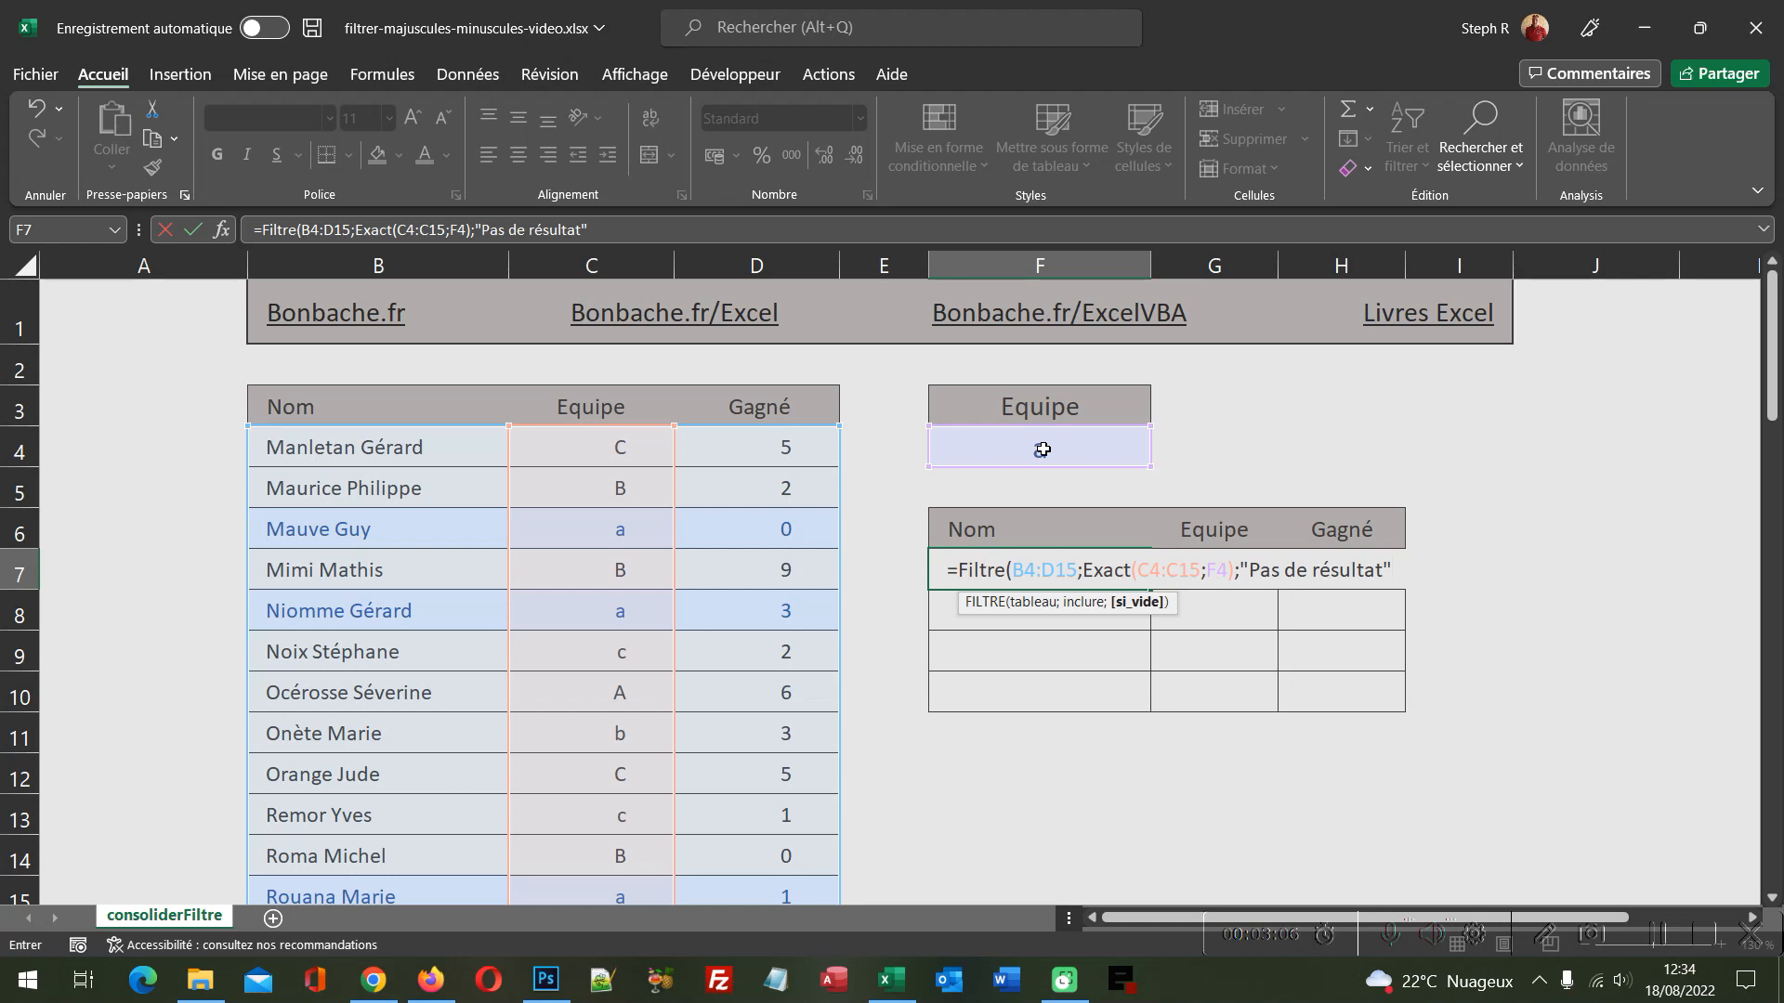
text("))
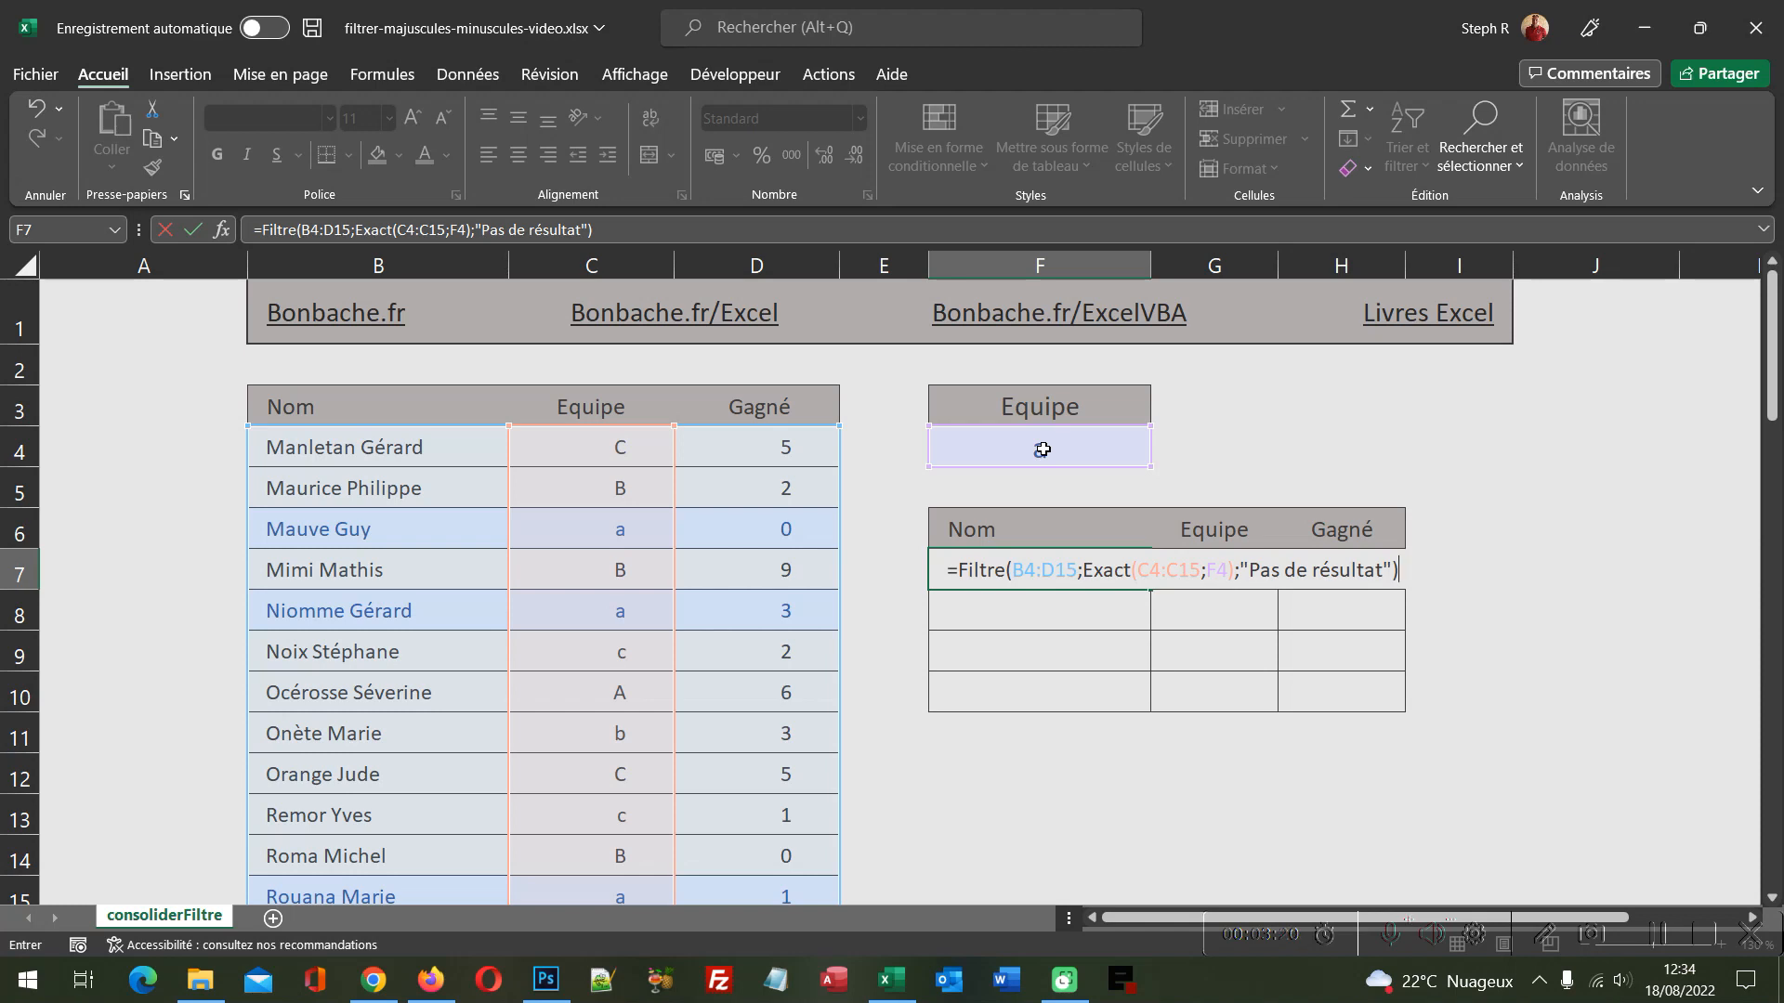
key(Return)
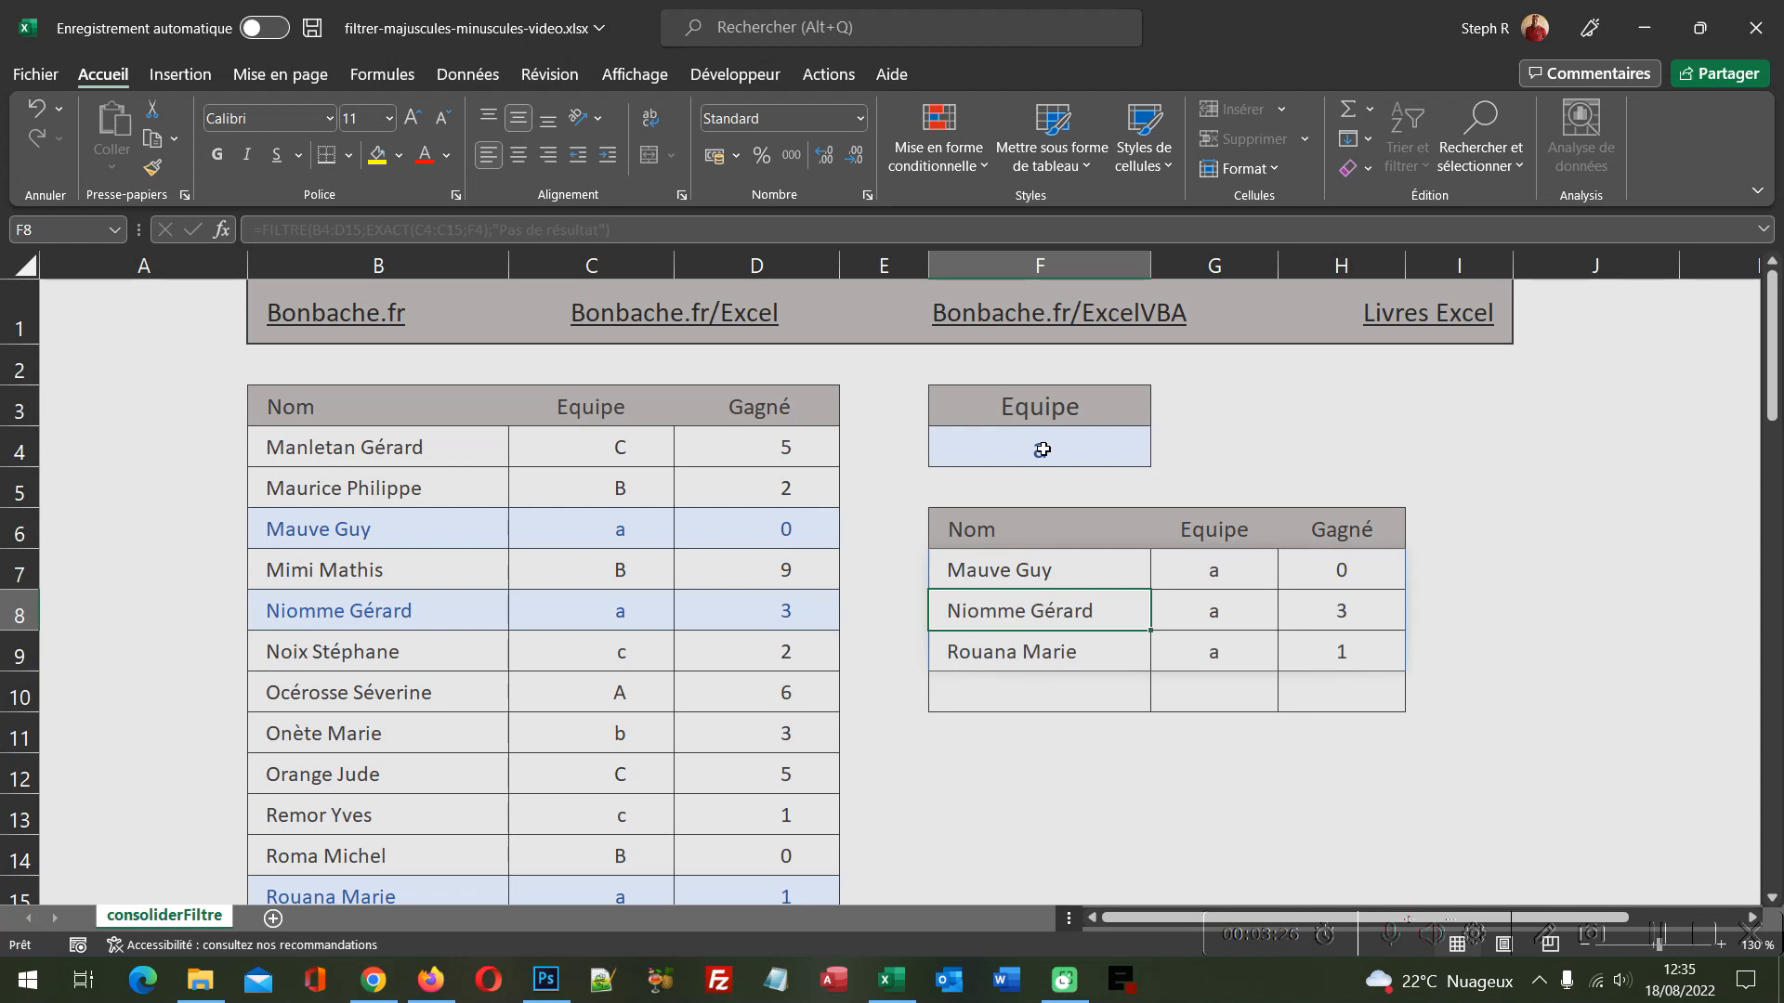
click(1022, 580)
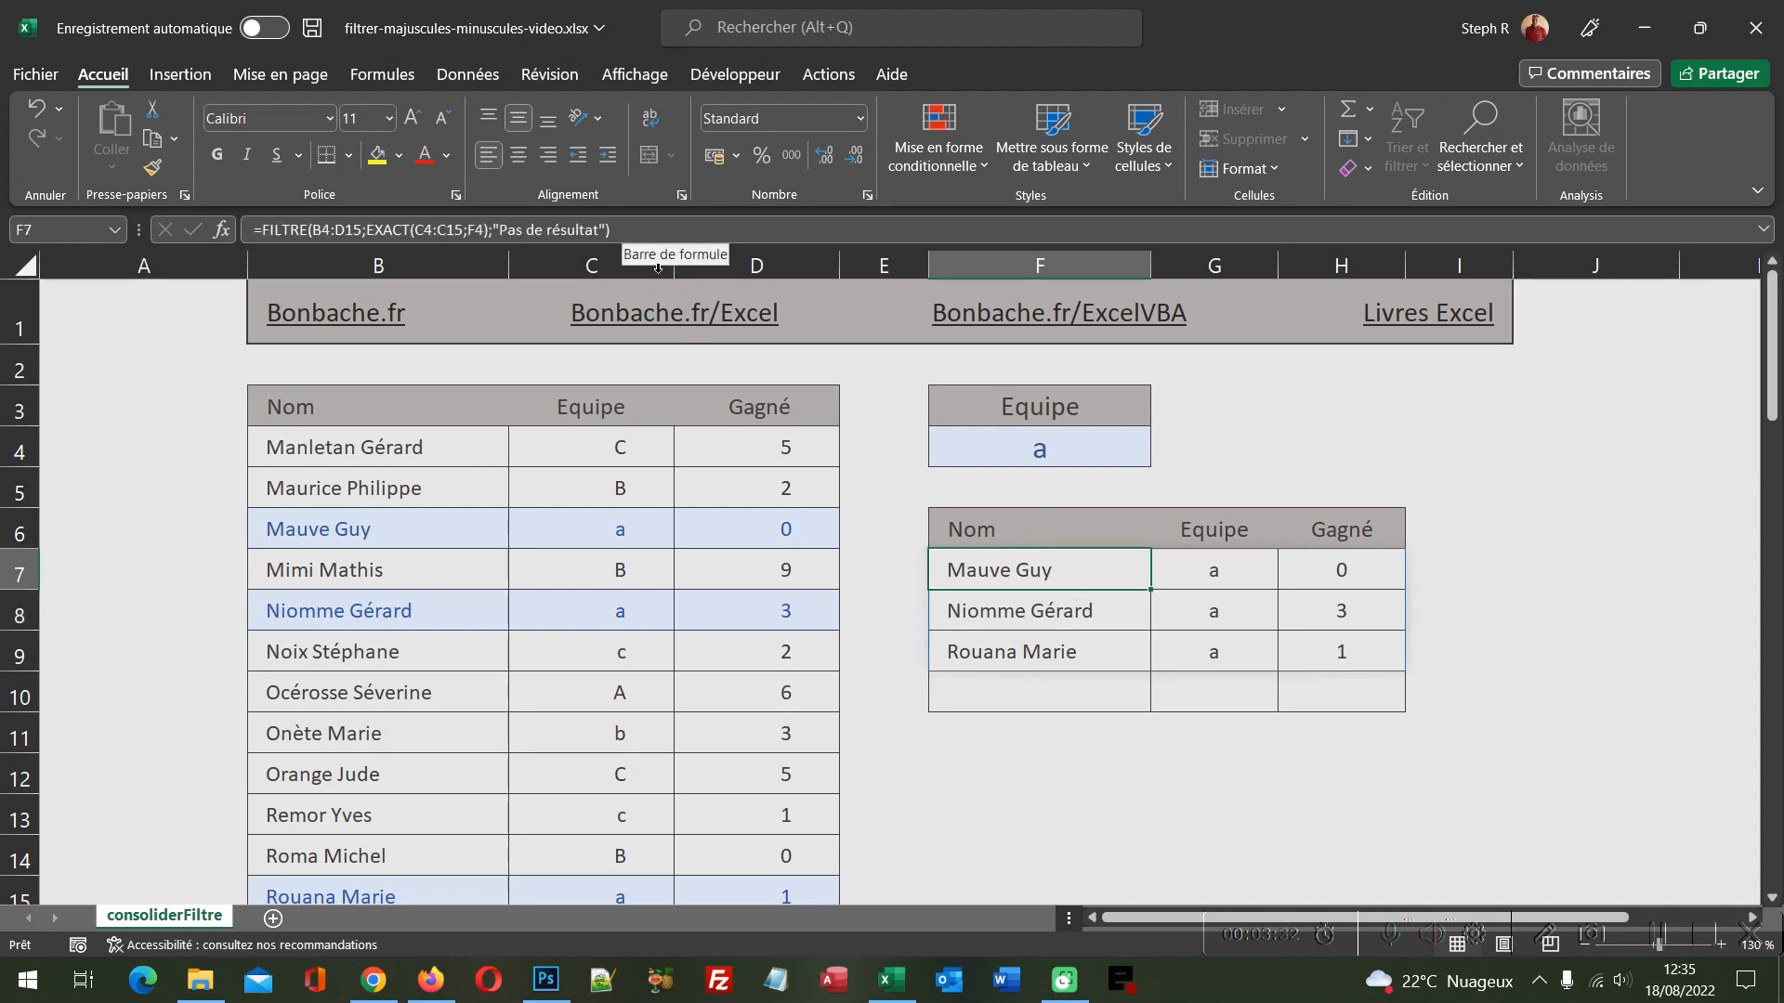
Test the case-sensitive filter by setting the Equipe criterion in F4 to uppercase C and to lowercase c
click(1067, 453)
text(C)
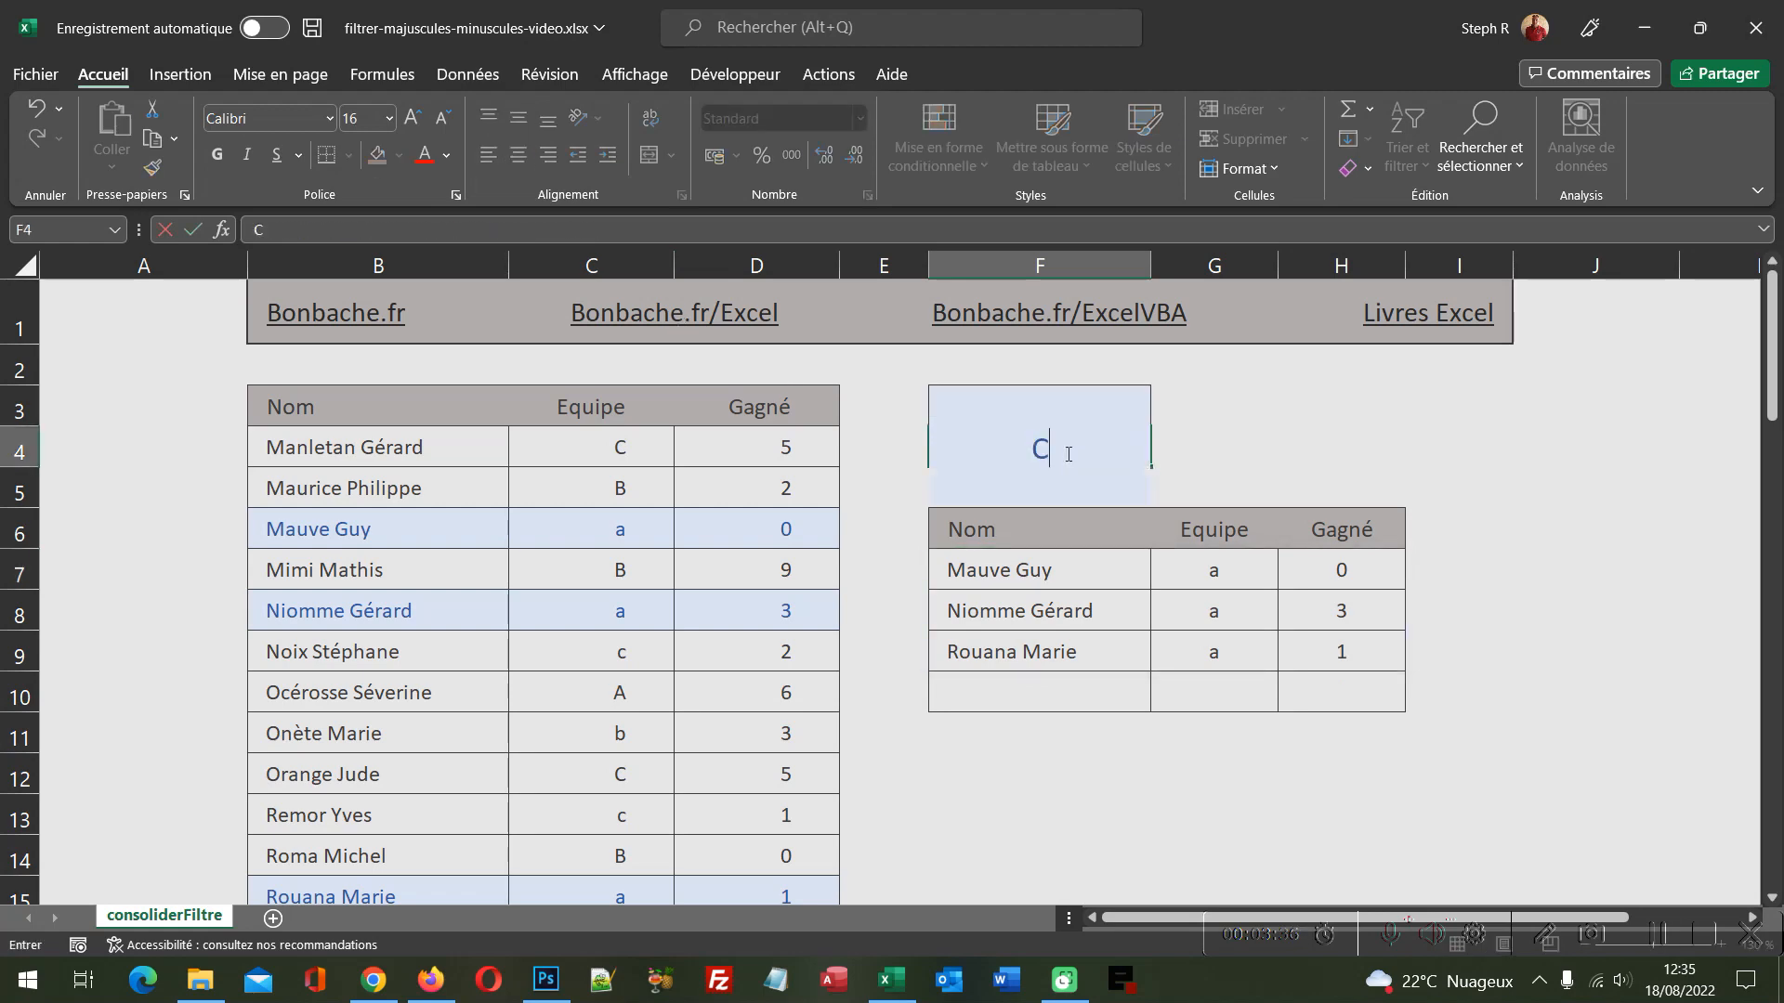
key(Return)
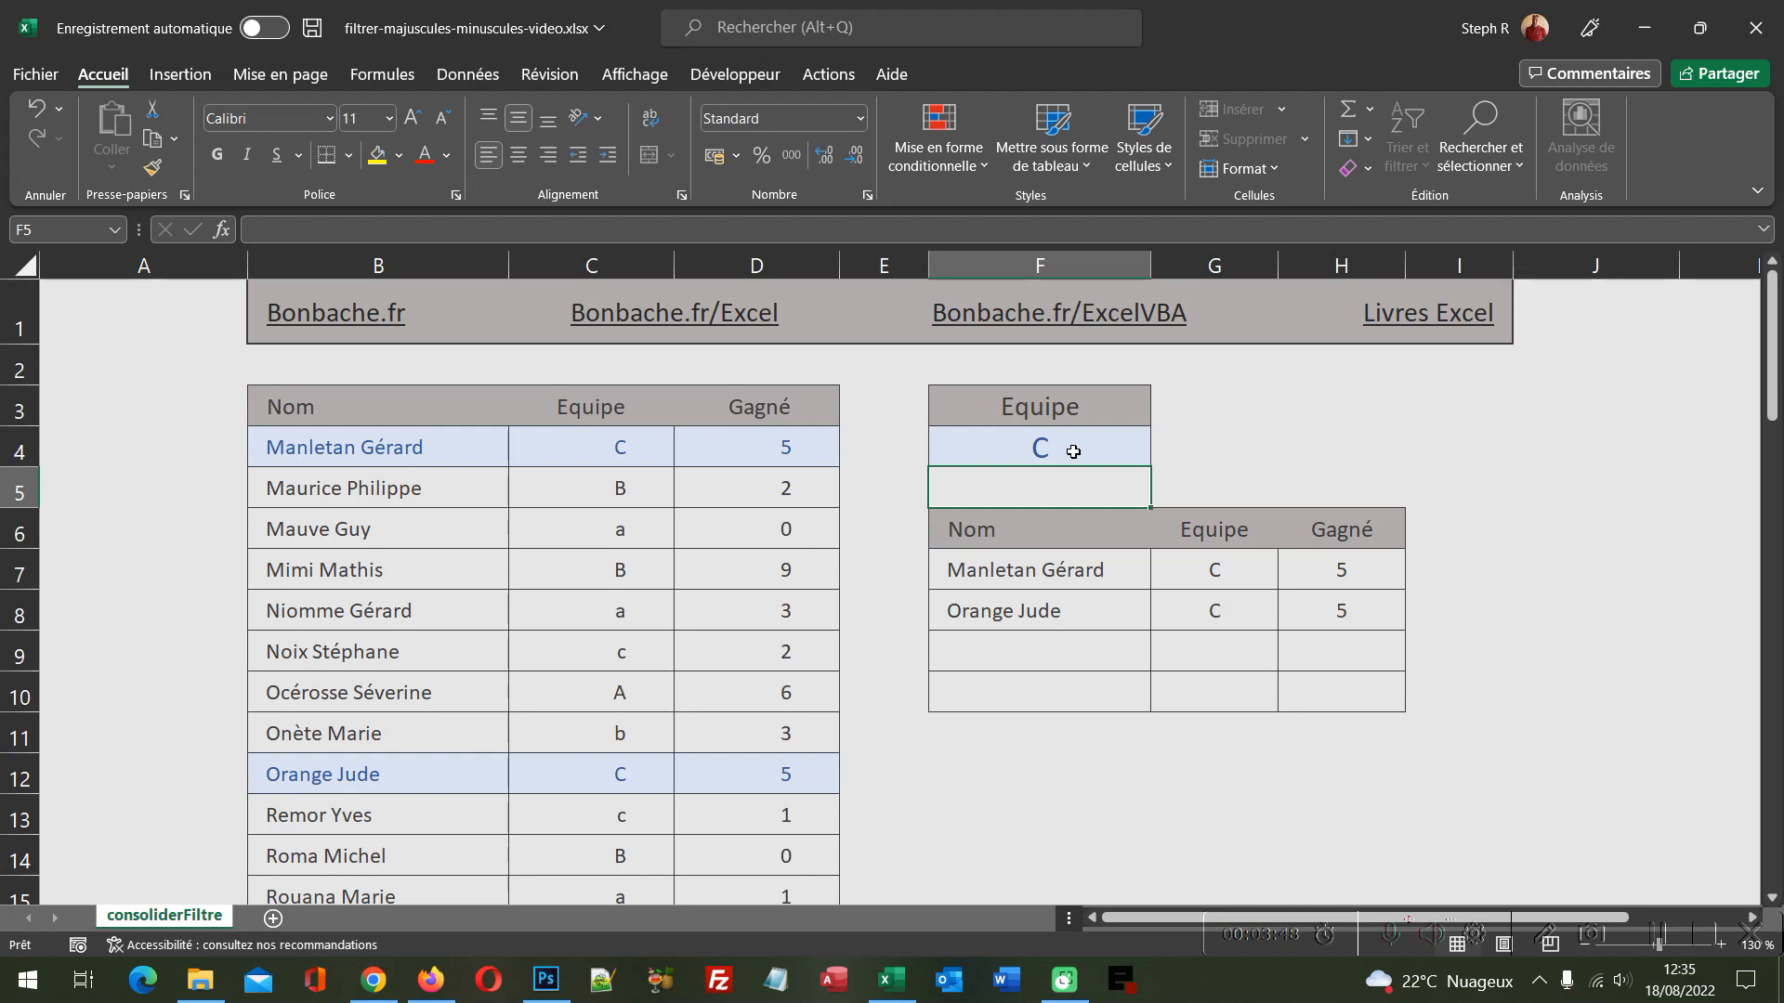
click(1073, 451)
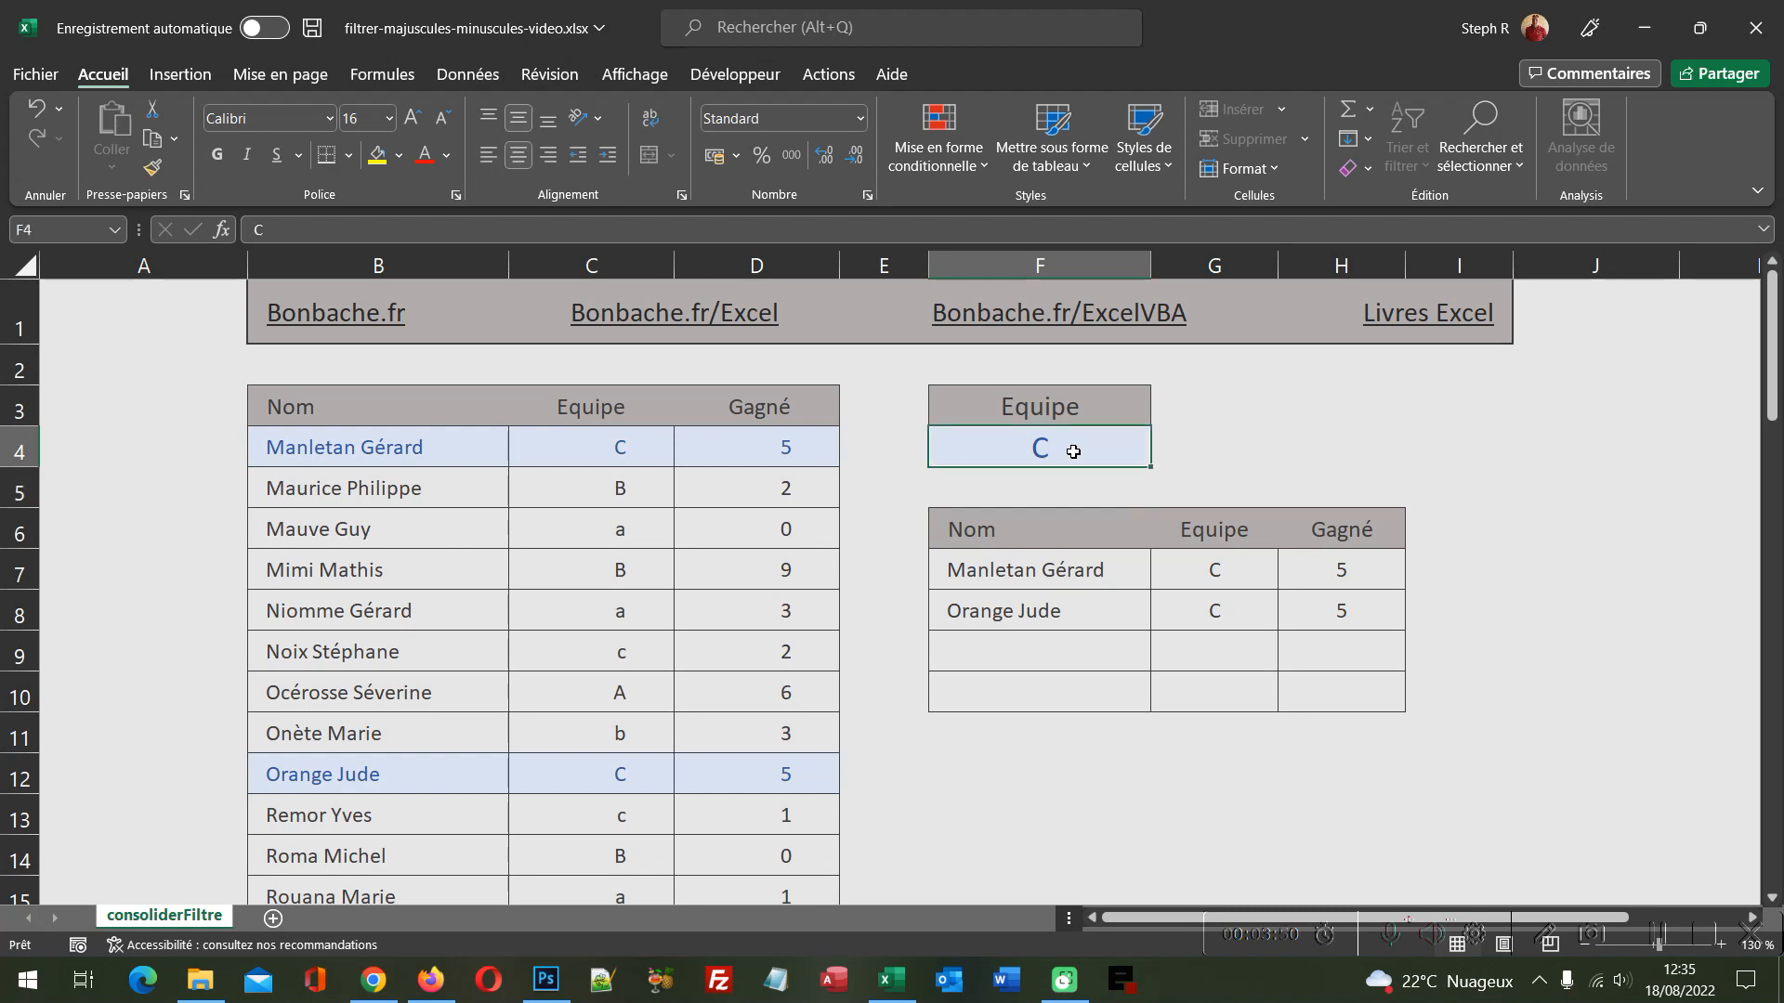
text(c)
key(Return)
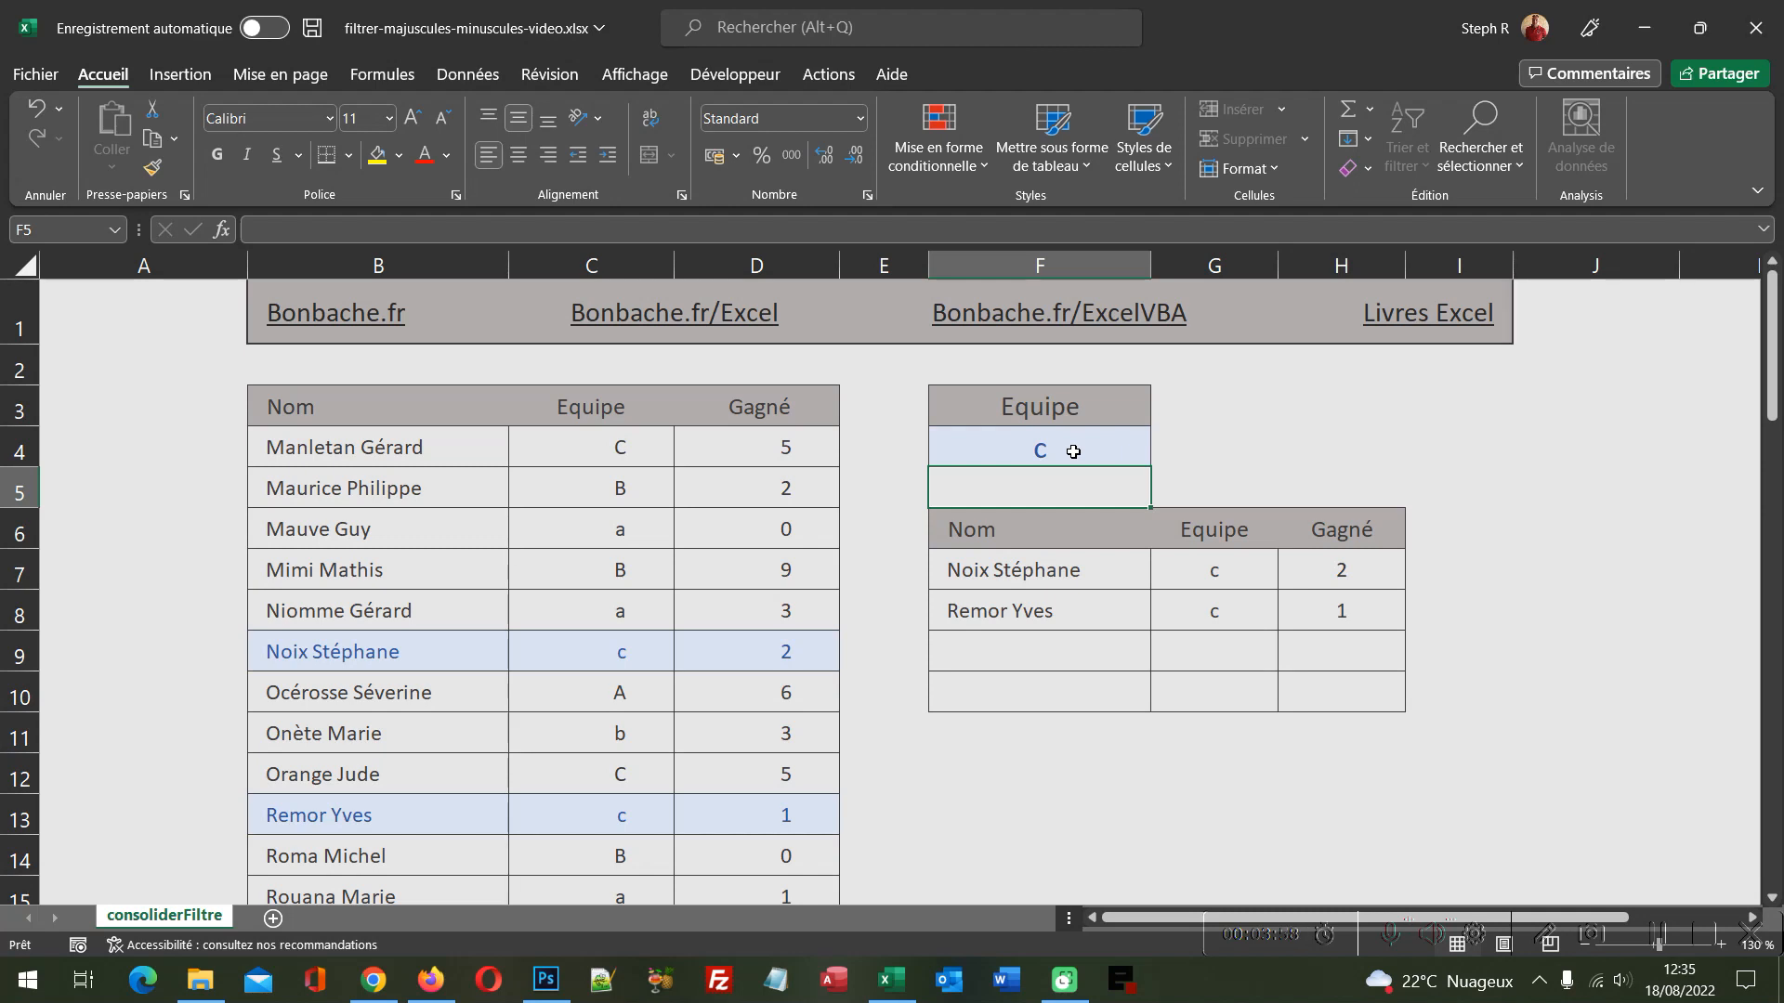
Set the Equipe criterion in F4 to the nonexistent team e and return to cell A1
click(1073, 452)
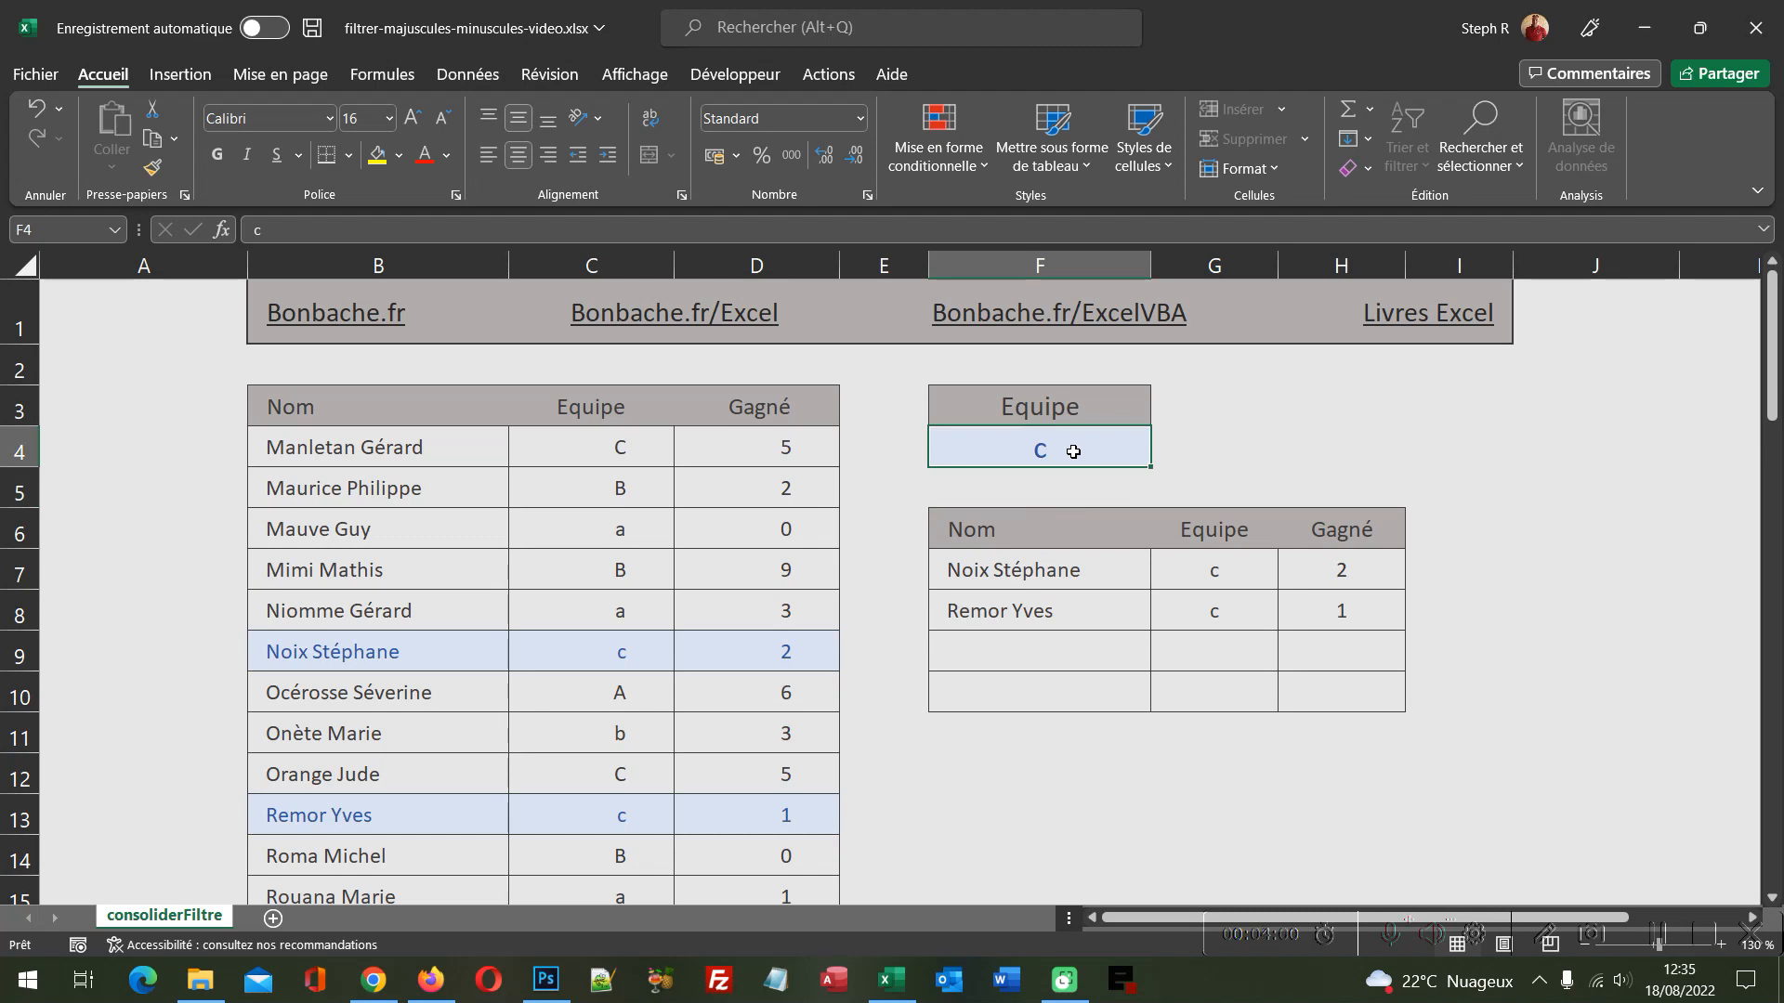
text(e)
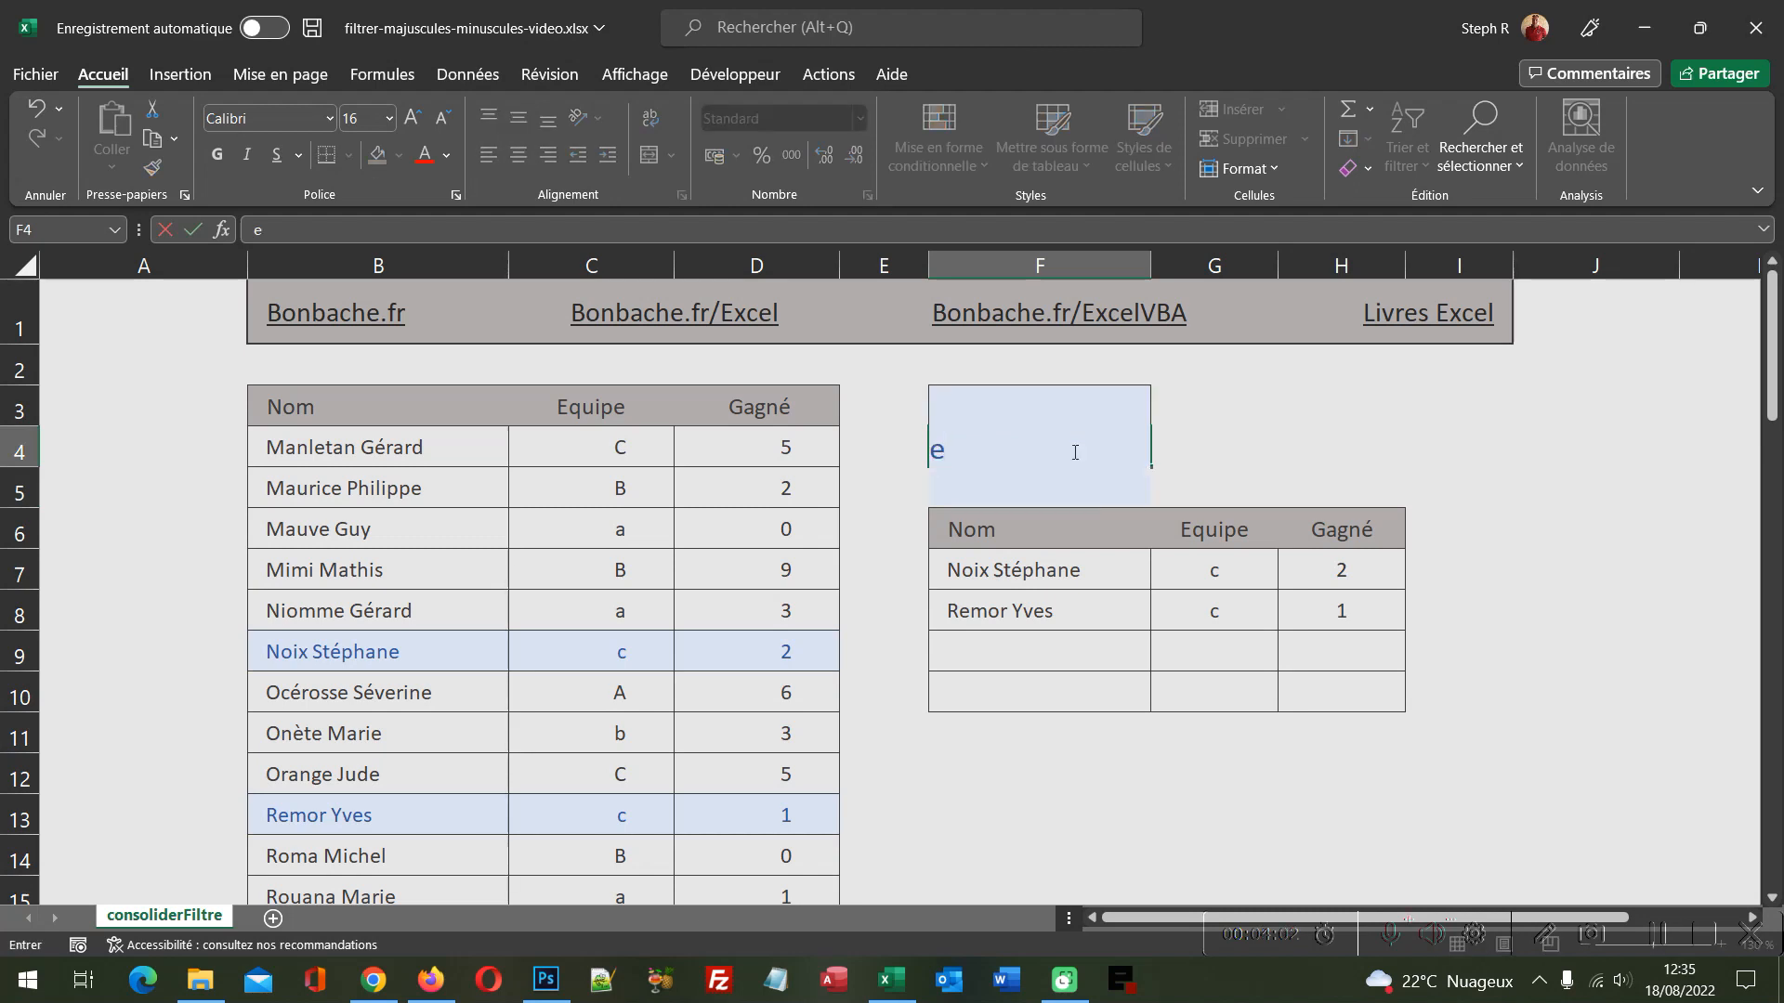
key(Return)
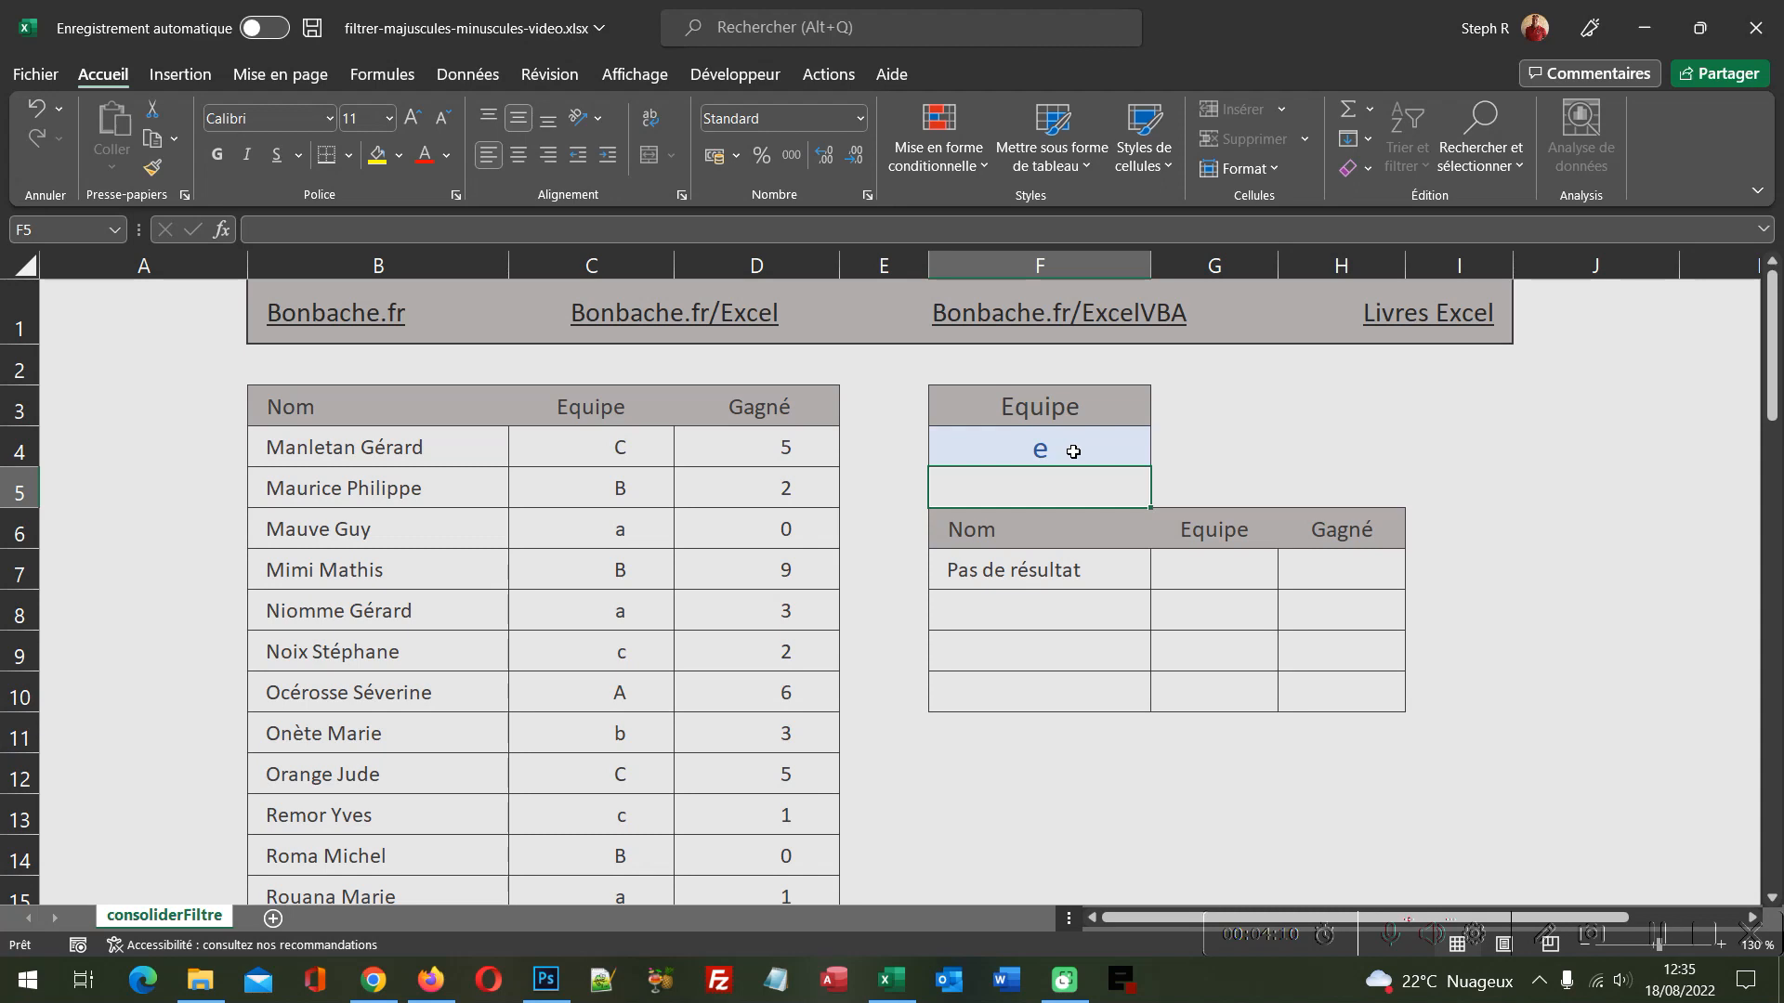
click(136, 315)
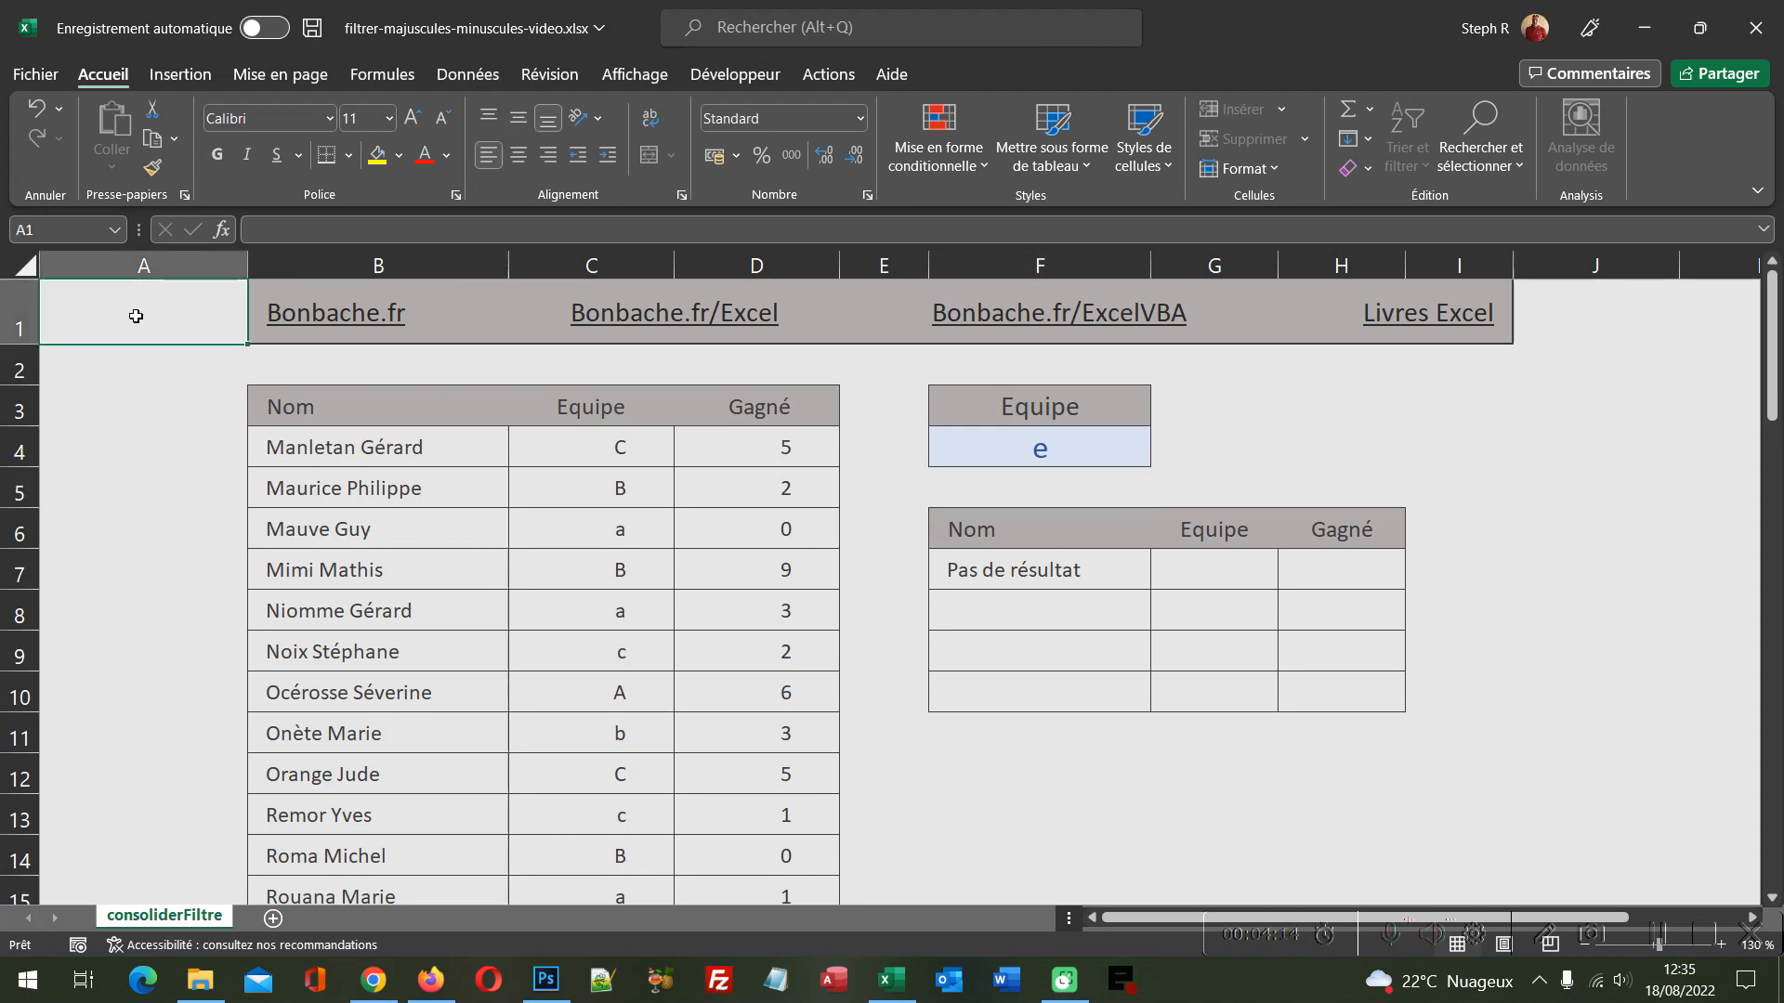